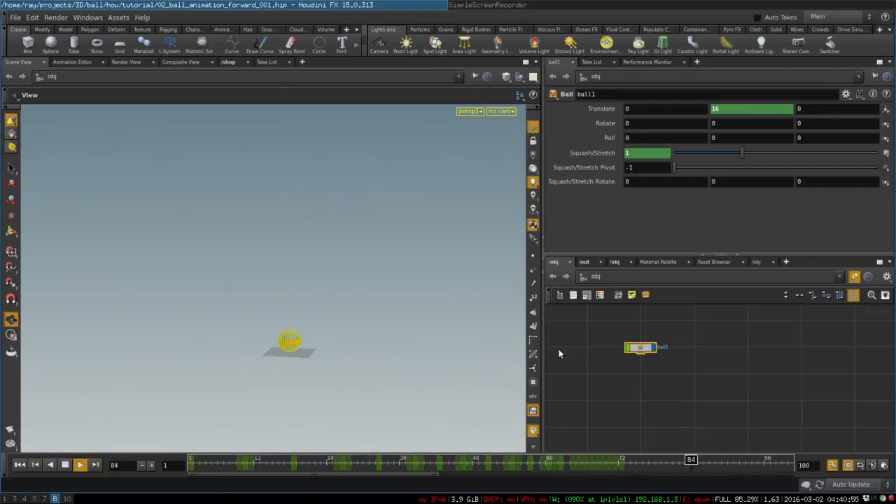
Step: Stop the playback, return to frame 1, and add a box object beside the ball in the object network
{"action": "left_click", "coordinate": [64, 465]}
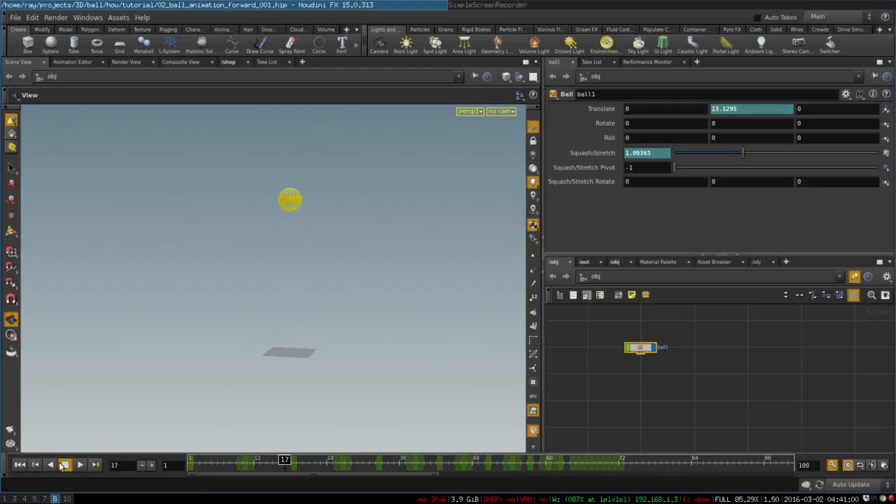
{"action": "left_click", "coordinate": [20, 465]}
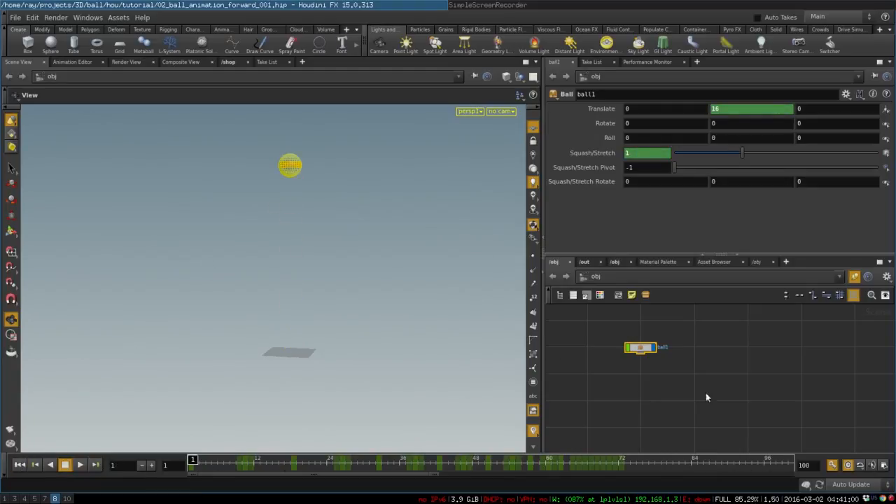
{"action": "left_click", "coordinate": [698, 373]}
{"action": "middle_click_drag", "start_coordinate": [696, 336], "coordinate": [694, 346]}
{"action": "key", "text": "Tab"}
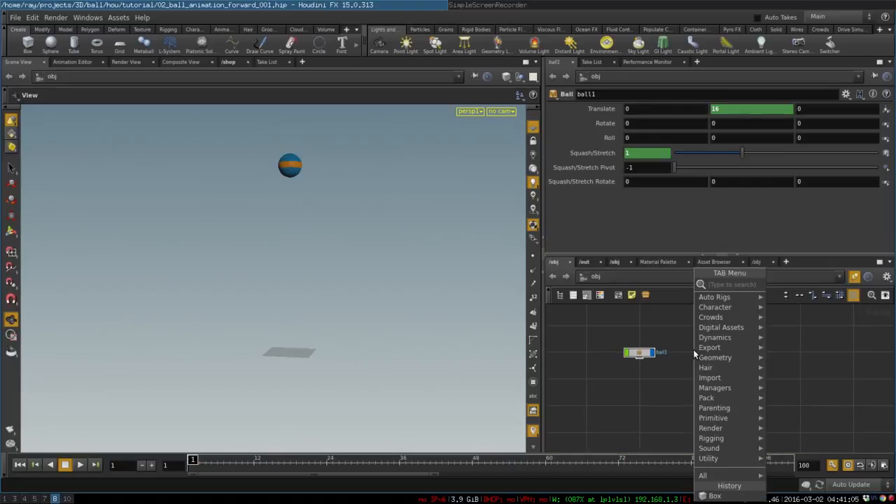
{"action": "type", "text": "b"}
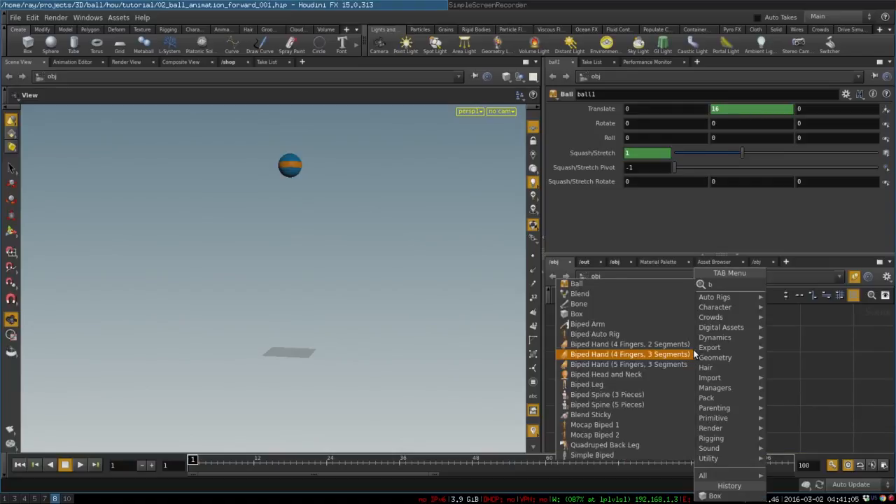
{"action": "type", "text": "ox"}
{"action": "key", "text": "Return"}
{"action": "left_click", "coordinate": [693, 350]}
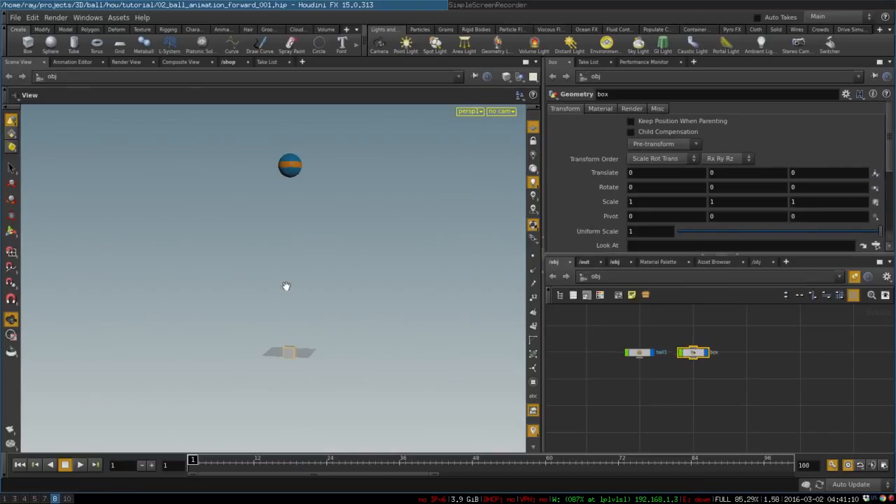
Step: Raise the box vertically to about Y 12.7, just below the ball
{"action": "key", "text": "t"}
{"action": "left_click_drag", "start_coordinate": [288, 328], "coordinate": [292, 177]}
{"action": "key", "text": "Escape"}
{"action": "key", "text": "t"}
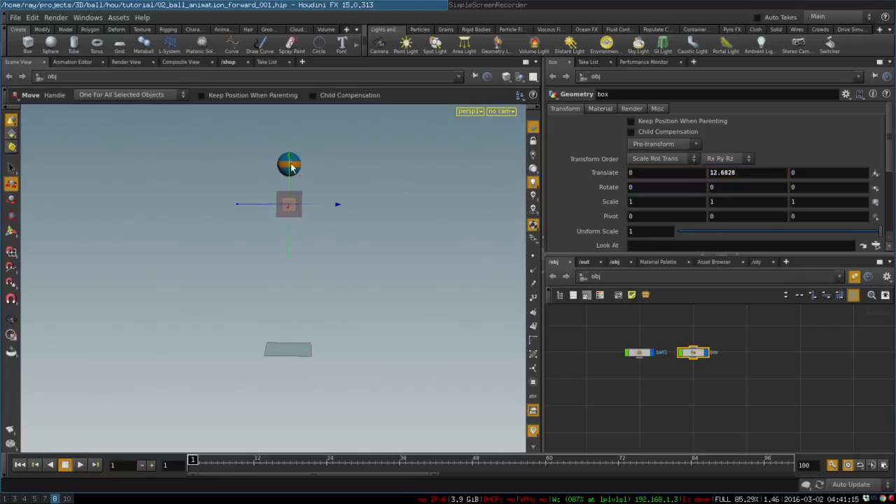
Step: Select the ball and turn on the display of null objects in the viewport
{"action": "left_click", "coordinate": [301, 167]}
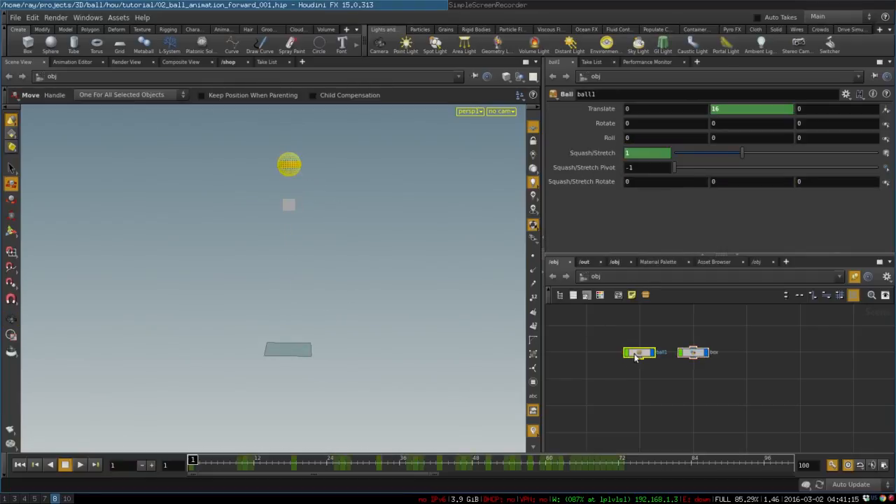
{"action": "left_click", "coordinate": [532, 238]}
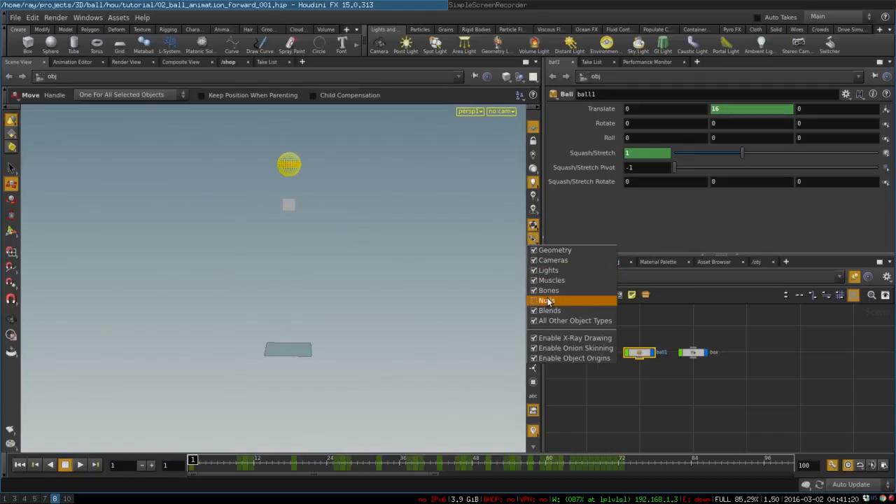
{"action": "left_click", "coordinate": [547, 300]}
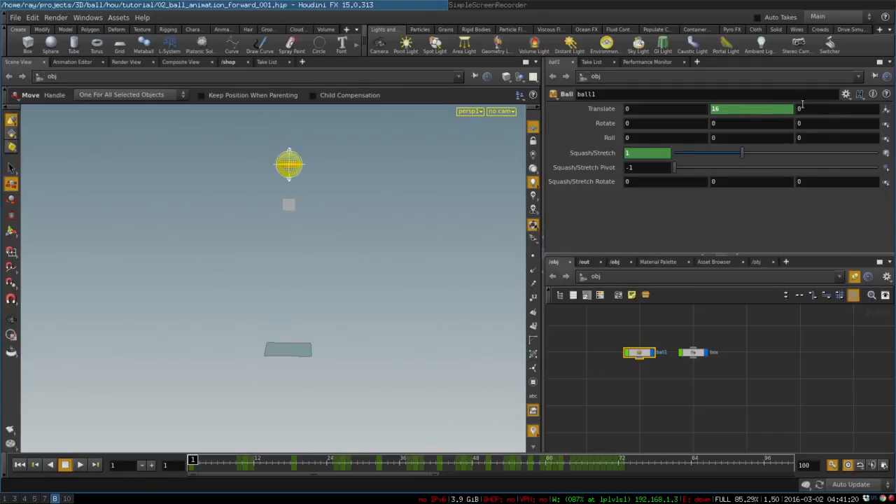
{"action": "middle_click_drag", "start_coordinate": [802, 104], "coordinate": [806, 79]}
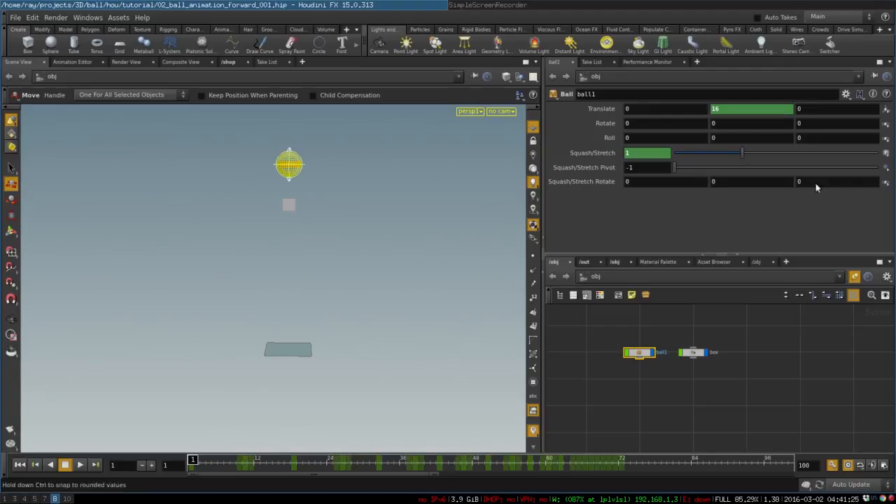
Step: Shape the box into a platform scaled about 7.4, 1, 26.4 and place it under the ball at about Y 14.4, Z -13.1
{"action": "left_click", "coordinate": [689, 354]}
{"action": "left_click_drag", "start_coordinate": [297, 202], "coordinate": [455, 194]}
{"action": "key", "text": "e"}
{"action": "left_click_drag", "start_coordinate": [334, 152], "coordinate": [191, 125], "text": "alt"}
{"action": "key", "text": "w"}
{"action": "left_click_drag", "start_coordinate": [303, 209], "coordinate": [180, 133]}
{"action": "left_click_drag", "start_coordinate": [338, 225], "coordinate": [314, 198], "text": "alt"}
{"action": "left_click_drag", "start_coordinate": [120, 156], "coordinate": [128, 157]}
{"action": "left_click_drag", "start_coordinate": [226, 230], "coordinate": [263, 350], "text": "alt"}
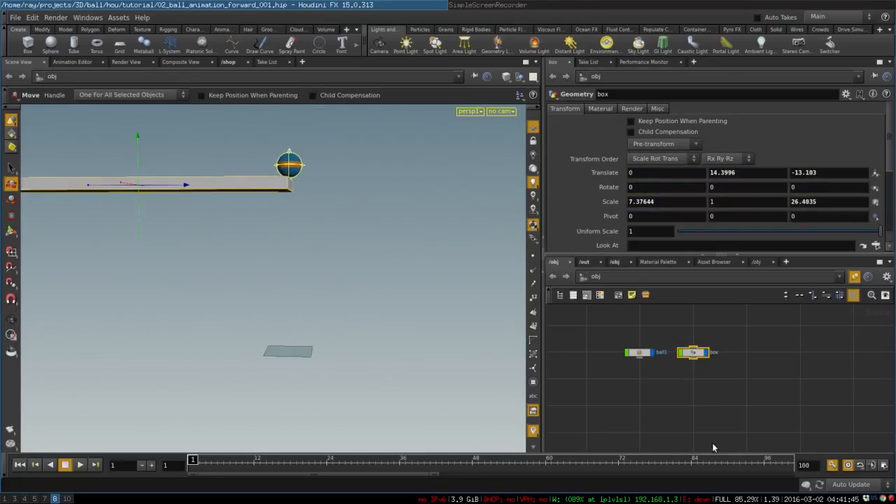
Step: Shift all of the ball's keyframes 9 frames along the timeline so the animation starts at frame 10
{"action": "left_click", "coordinate": [715, 395]}
{"action": "left_click", "coordinate": [636, 352]}
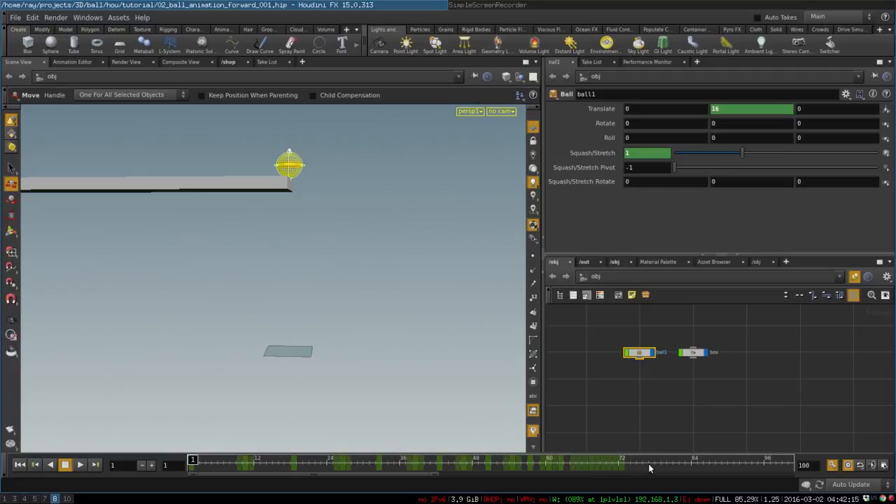
{"action": "left_click_drag", "start_coordinate": [651, 467], "coordinate": [193, 460], "text": "shift"}
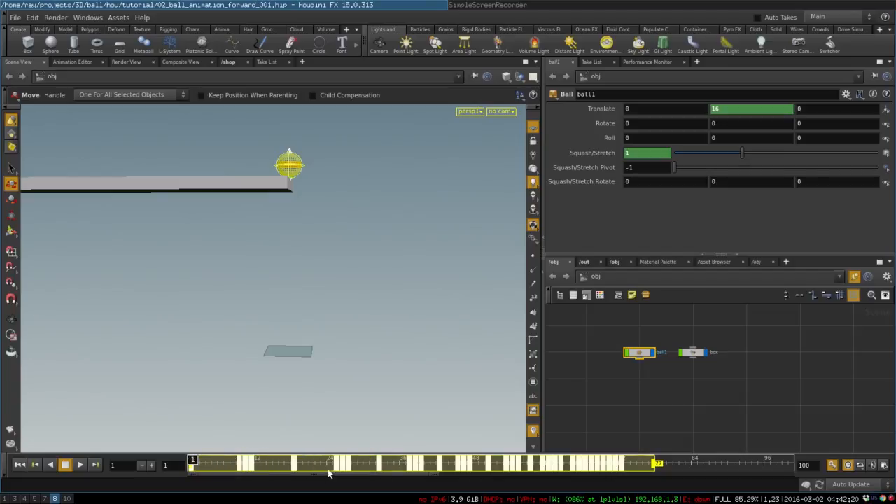
{"action": "left_click_drag", "start_coordinate": [323, 468], "coordinate": [378, 467]}
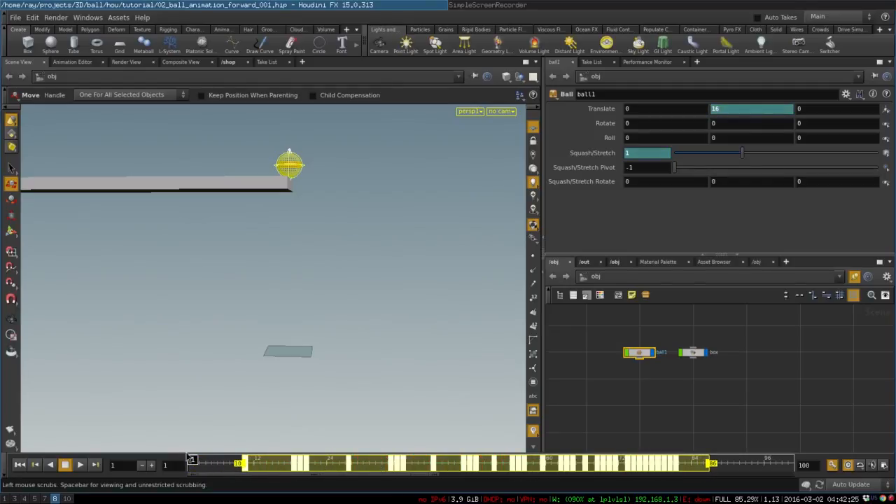
{"action": "left_click", "coordinate": [223, 465]}
{"action": "left_click_drag", "start_coordinate": [224, 459], "coordinate": [181, 459]}
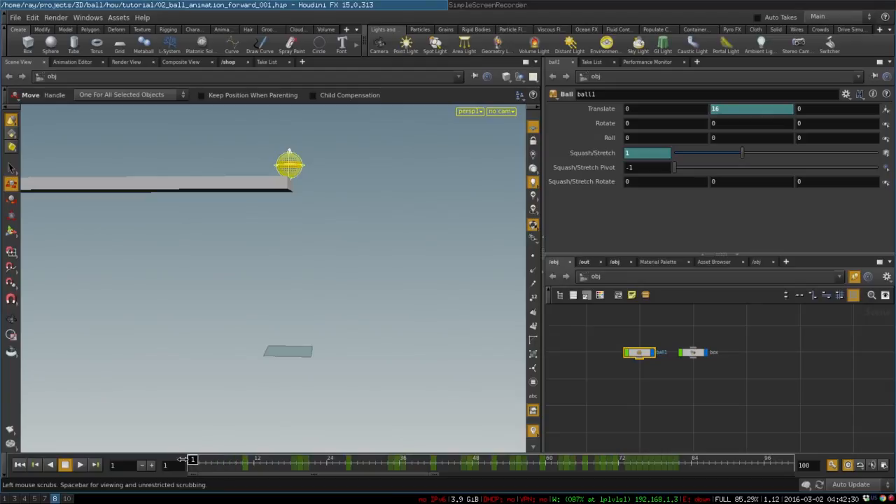
Step: Select the ball's translation control and set a Translate Z keyframe of 0 at frame 10
{"action": "left_click", "coordinate": [312, 163]}
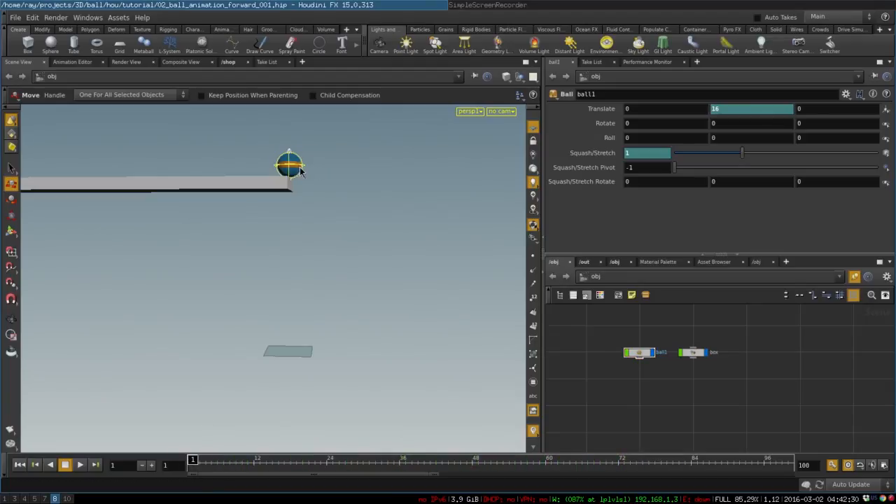
{"action": "left_click", "coordinate": [305, 166]}
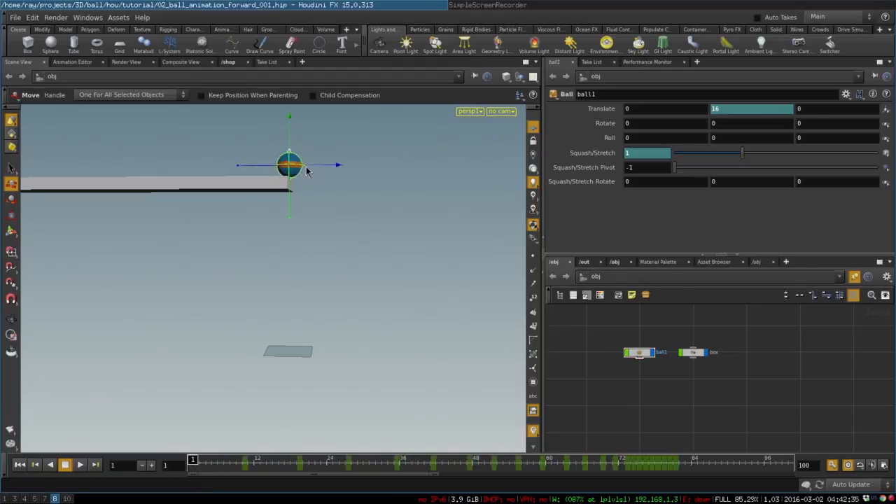
{"action": "left_click", "coordinate": [236, 435]}
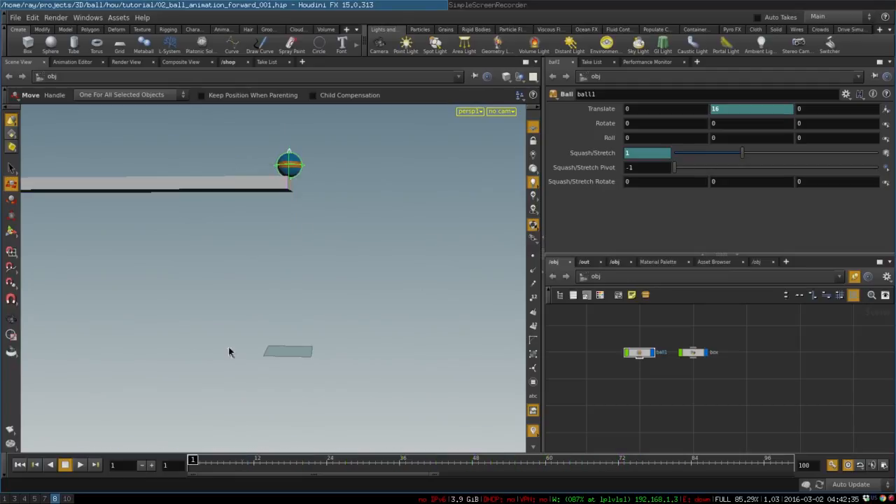
{"action": "left_click", "coordinate": [303, 164]}
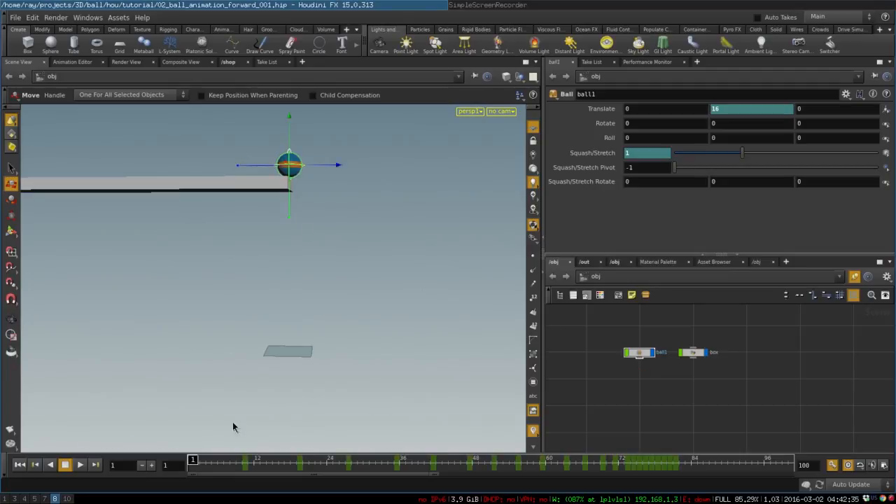
{"action": "left_click_drag", "start_coordinate": [231, 458], "coordinate": [242, 467]}
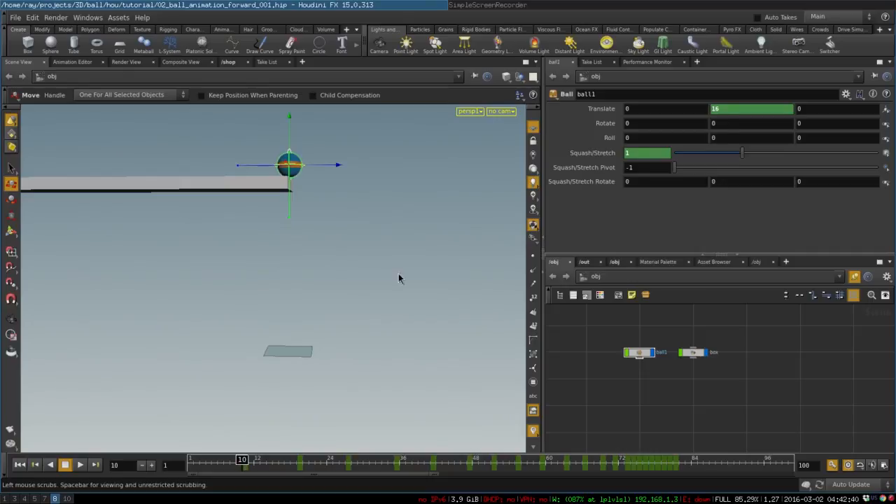
{"action": "left_click", "coordinate": [812, 109], "text": "alt"}
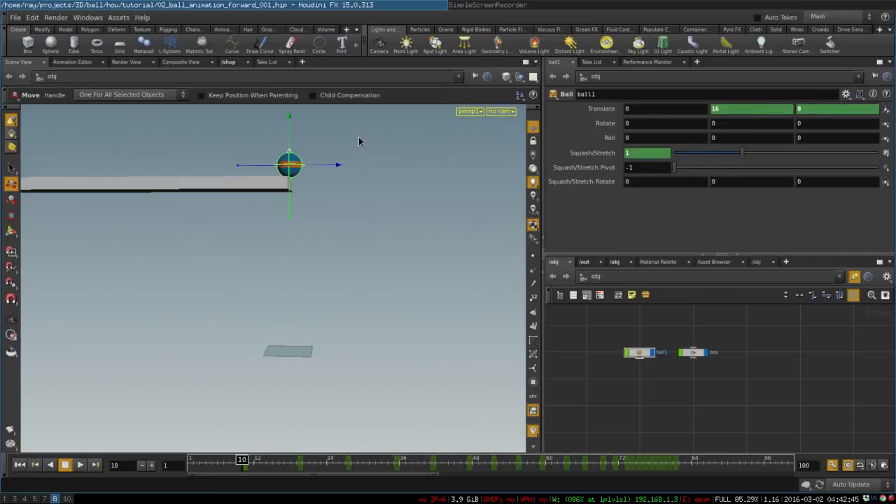
Step: At frame 1, move the ball back along the platform and set its Translate Z to -6.5
{"action": "left_click_drag", "start_coordinate": [296, 205], "coordinate": [217, 251], "text": "alt"}
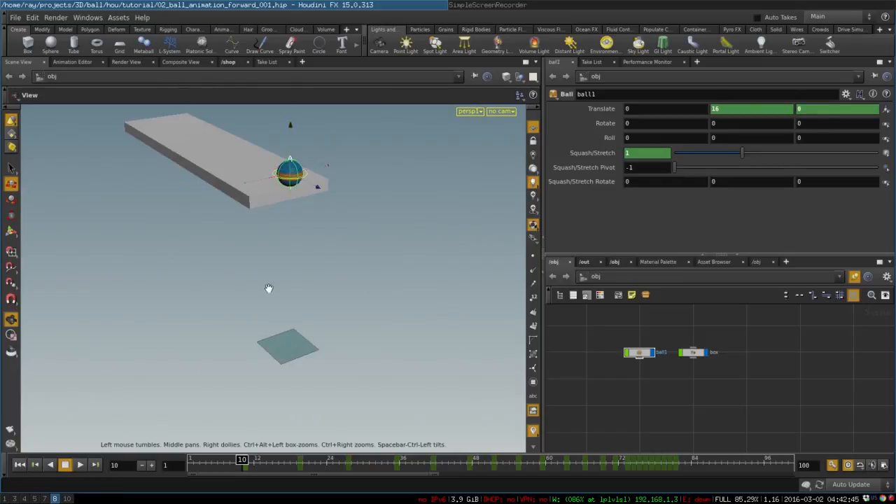
{"action": "left_click_drag", "start_coordinate": [268, 286], "coordinate": [338, 297]}
{"action": "middle_click_drag", "start_coordinate": [338, 297], "coordinate": [339, 302], "text": "alt"}
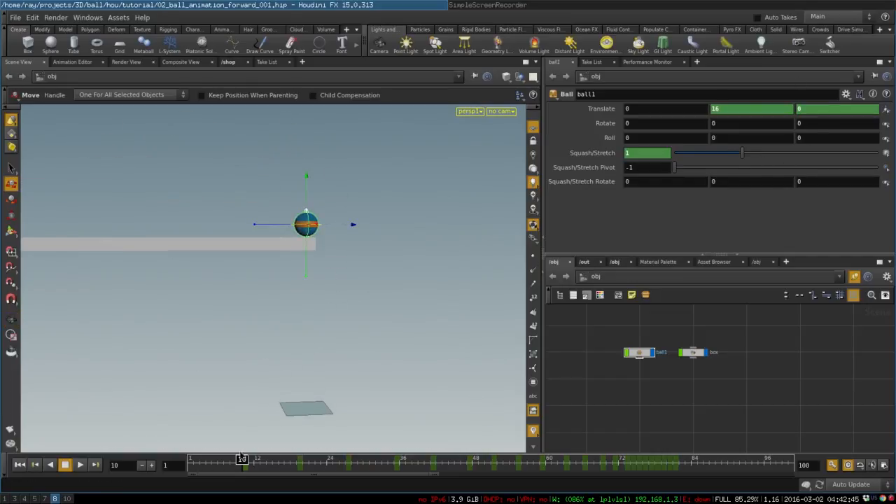
{"action": "left_click_drag", "start_coordinate": [242, 459], "coordinate": [168, 459]}
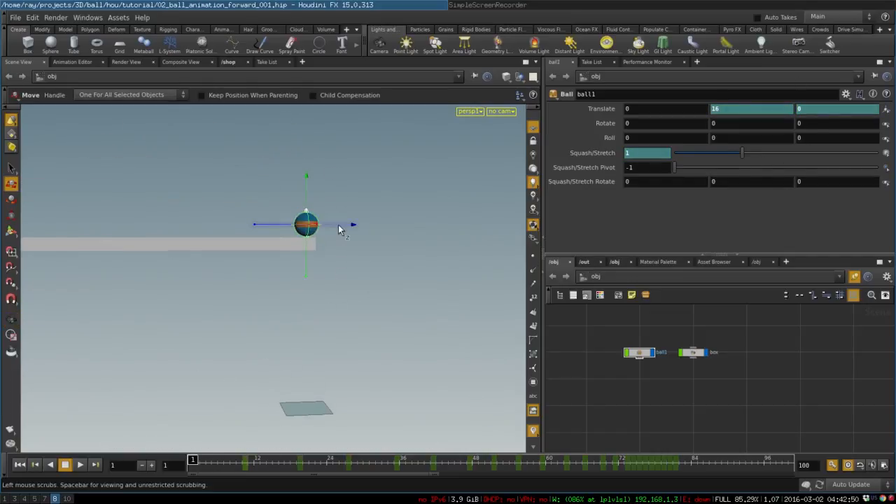
{"action": "left_click_drag", "start_coordinate": [338, 225], "coordinate": [251, 238]}
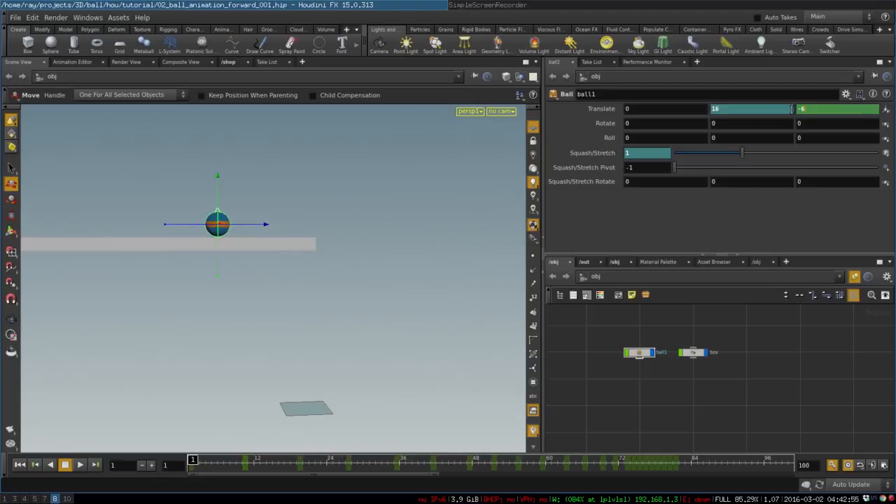
{"action": "key", "text": "Return"}
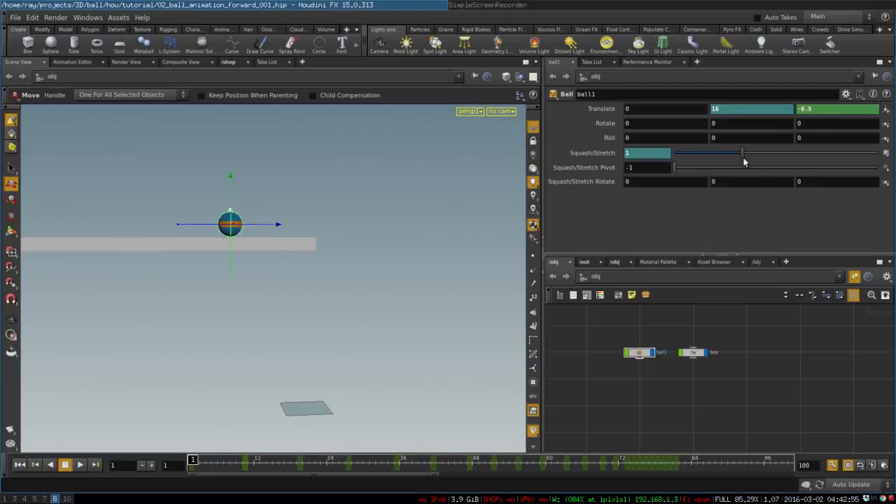
Step: At frame 90, move the ball forward along the ground to about Translate Z 38.1
{"action": "key", "text": "Escape"}
{"action": "left_click_drag", "start_coordinate": [344, 296], "coordinate": [274, 294]}
{"action": "scroll", "coordinate": [304, 290], "scroll_direction": "down", "scroll_amount": 3}
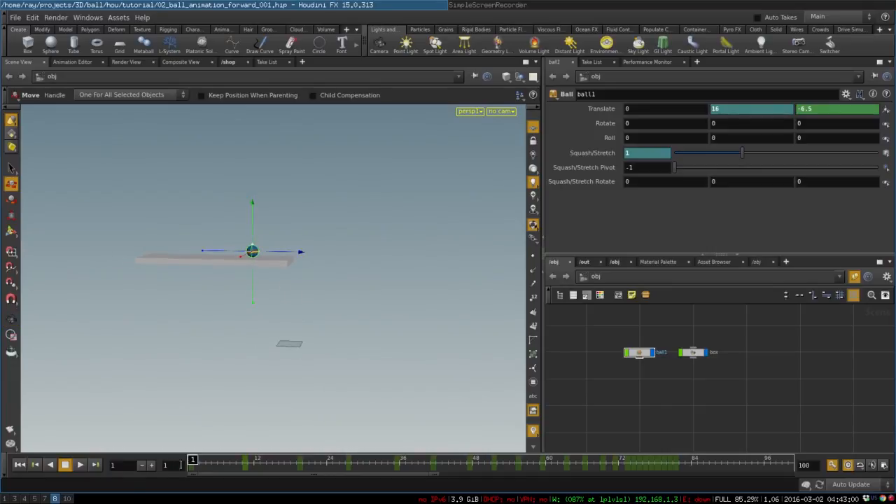
{"action": "left_click_drag", "start_coordinate": [193, 461], "coordinate": [732, 459]}
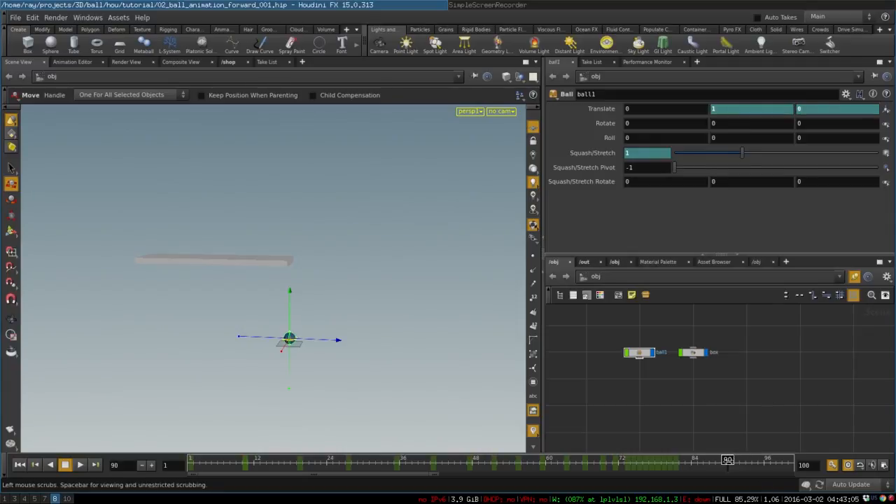
{"action": "key", "text": "Escape"}
{"action": "left_click_drag", "start_coordinate": [361, 338], "coordinate": [394, 316]}
{"action": "key", "text": "t"}
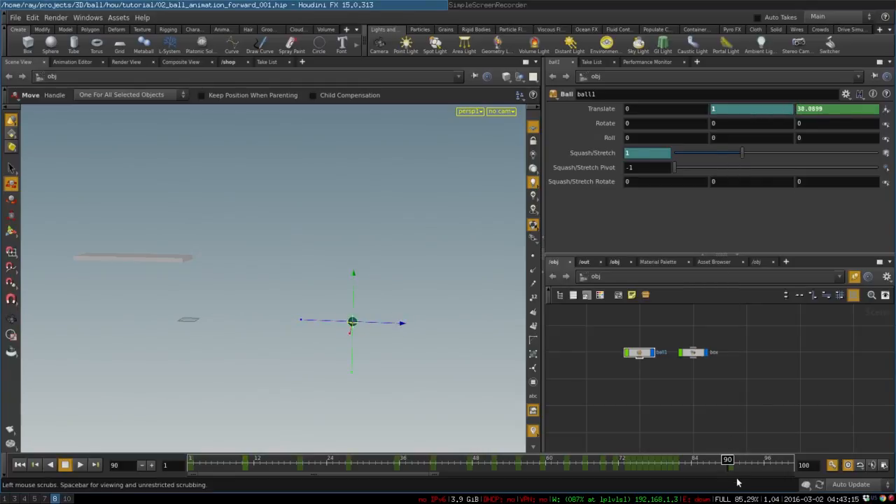
Step: Play the ball animation from frame 1 to check its forward motion, then return to the start
{"action": "left_click_drag", "start_coordinate": [729, 464], "coordinate": [143, 479]}
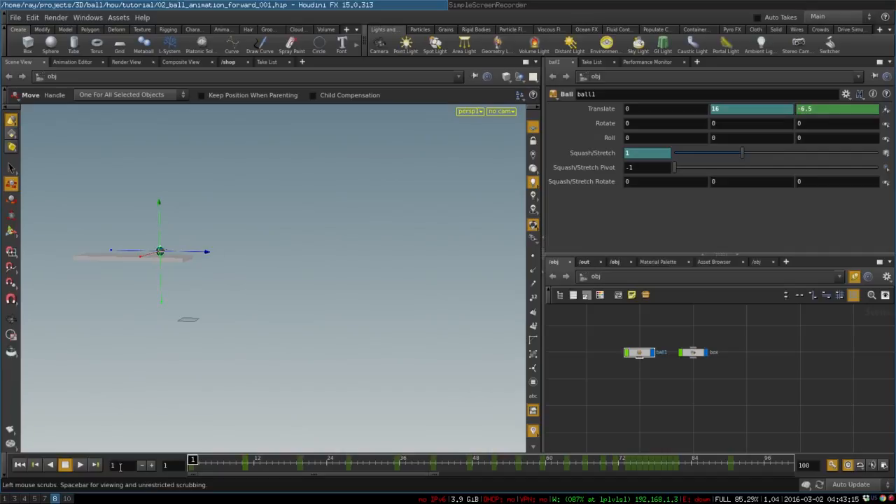
{"action": "left_click", "coordinate": [82, 465]}
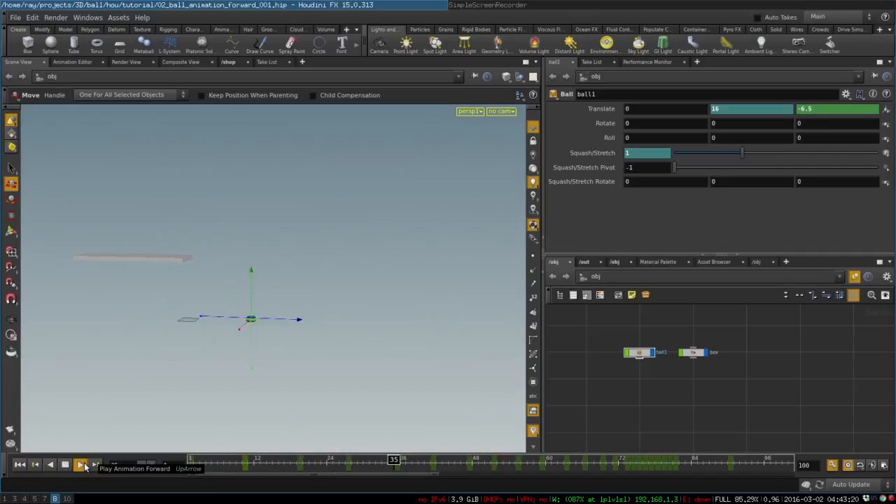
{"action": "left_click", "coordinate": [67, 465]}
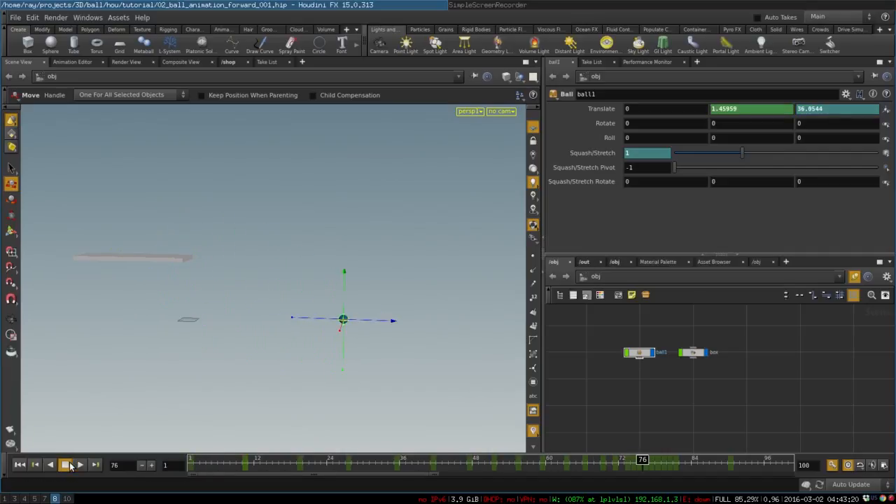
{"action": "left_click_drag", "start_coordinate": [284, 467], "coordinate": [94, 462]}
Step: Show the ball's curves in the Animation Editor and add a Scene View pane tab to the network editor's pane
{"action": "left_click", "coordinate": [67, 63]}
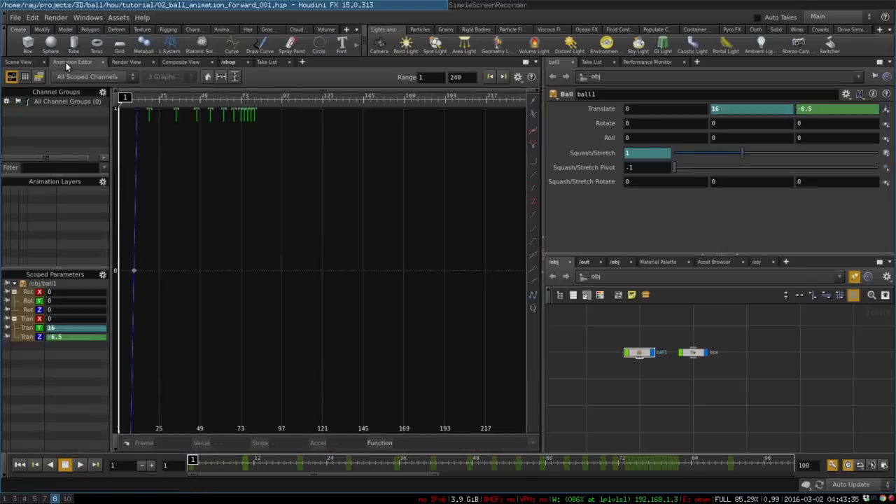
{"action": "left_click", "coordinate": [754, 261]}
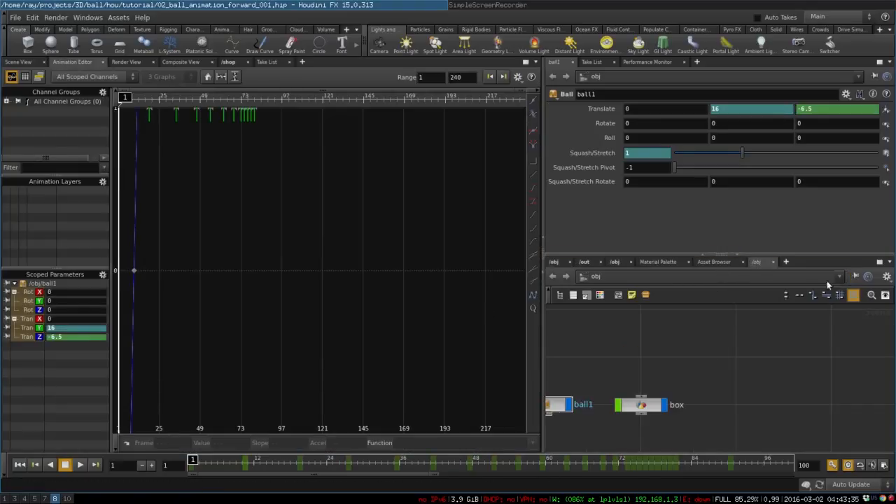
{"action": "left_click", "coordinate": [786, 262]}
{"action": "mouse_move", "coordinate": [821, 281]}
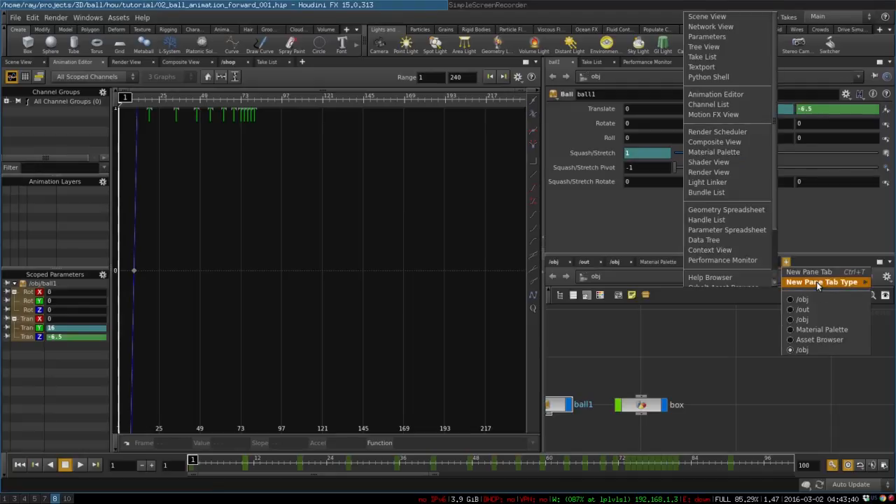
{"action": "left_click", "coordinate": [742, 16]}
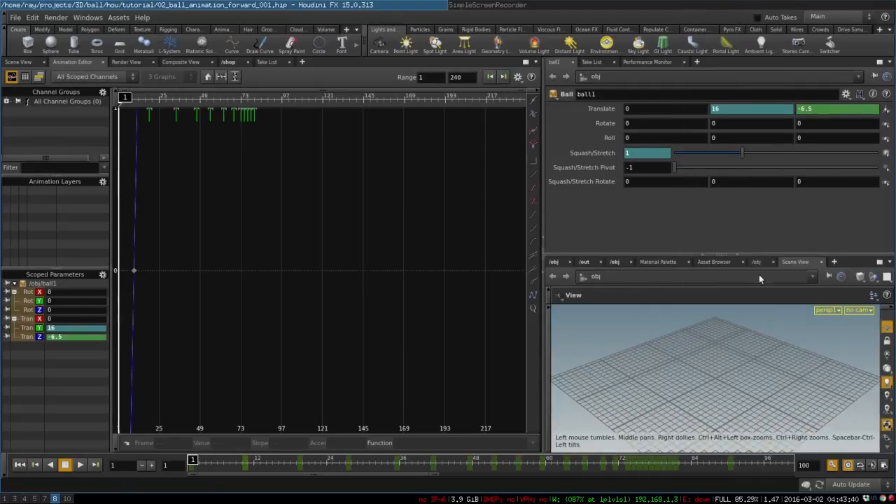
Step: Isolate the ball's Translate Z curve in the Animation Editor and fit the whole curve in the graph
{"action": "key", "text": "space+g"}
{"action": "right_click_drag", "start_coordinate": [742, 364], "coordinate": [575, 397]}
{"action": "left_click_drag", "start_coordinate": [575, 397], "coordinate": [776, 374]}
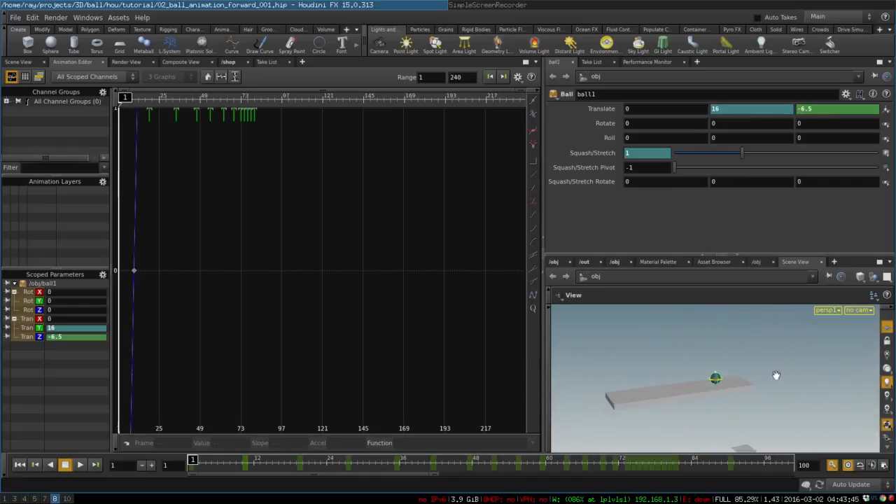
{"action": "right_click_drag", "start_coordinate": [776, 374], "coordinate": [727, 425]}
{"action": "left_click_drag", "start_coordinate": [727, 425], "coordinate": [584, 385]}
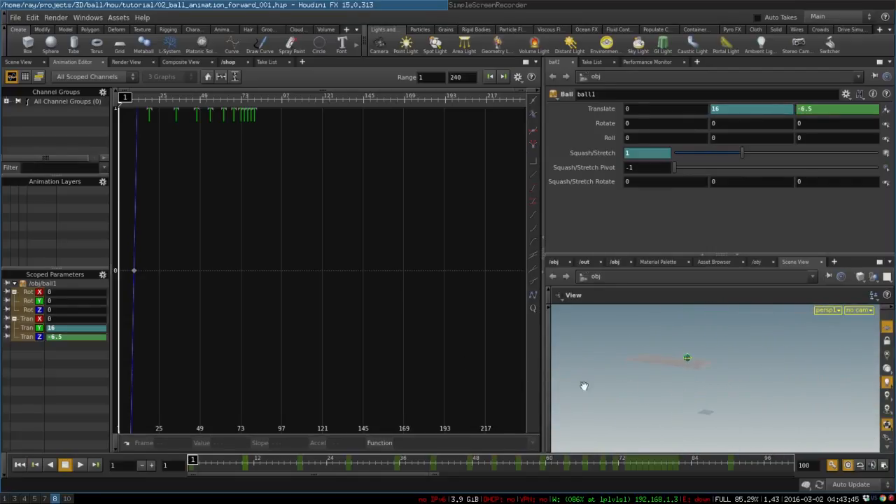
{"action": "left_click", "coordinate": [33, 337]}
{"action": "right_click", "coordinate": [257, 322]}
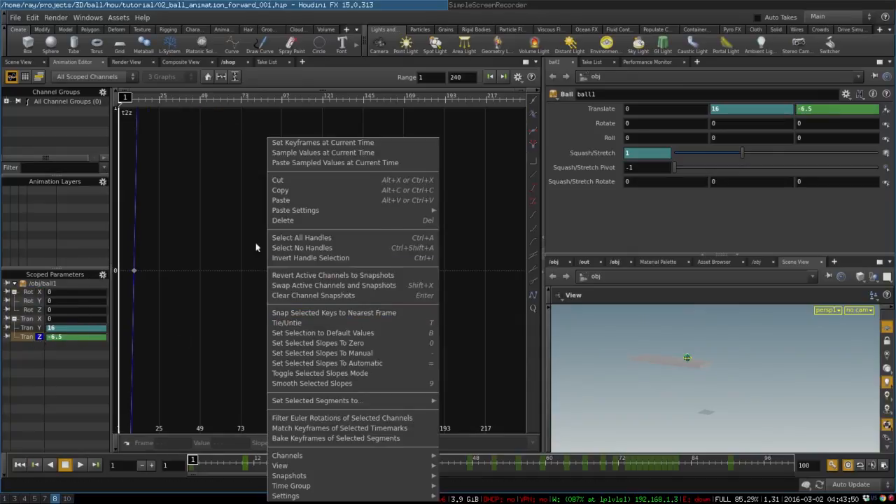
{"action": "left_click", "coordinate": [266, 259]}
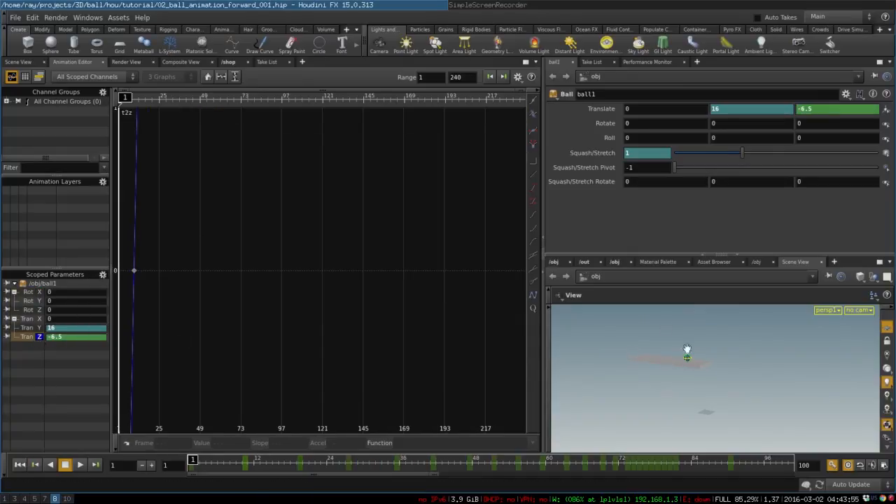
{"action": "key", "text": "h"}
{"action": "right_click_drag", "start_coordinate": [361, 231], "coordinate": [301, 298]}
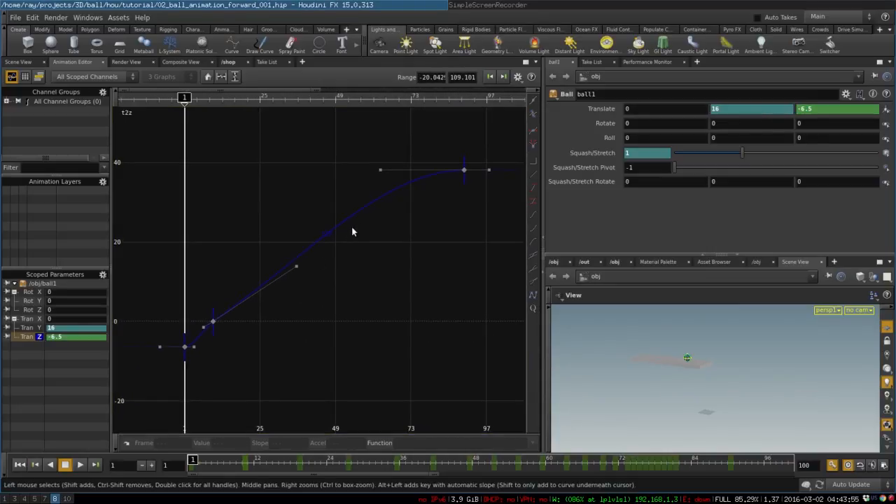
Step: Tilt the frame 1 key's slope upward on the Translate Z curve and try raising the frame 10 key
{"action": "left_click_drag", "start_coordinate": [217, 321], "coordinate": [207, 278]}
{"action": "left_click_drag", "start_coordinate": [195, 348], "coordinate": [191, 329]}
{"action": "left_click_drag", "start_coordinate": [211, 336], "coordinate": [213, 329]}
{"action": "left_click", "coordinate": [212, 272]}
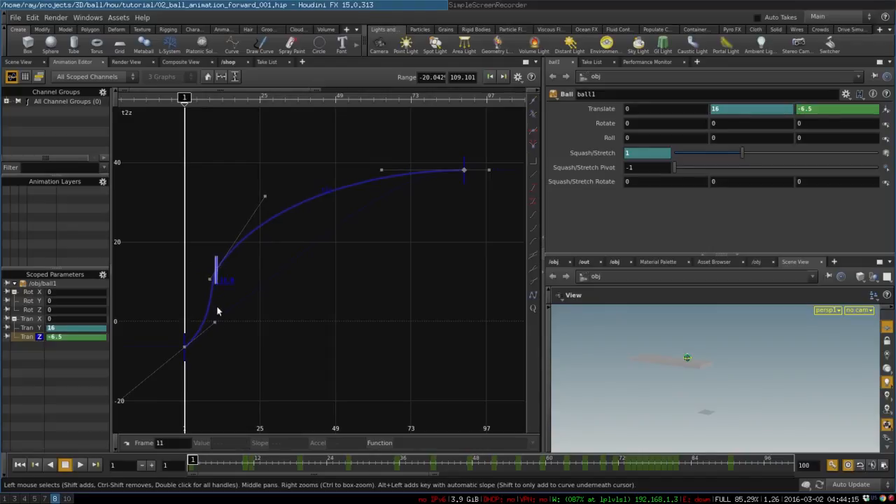
{"action": "left_click", "coordinate": [217, 286]}
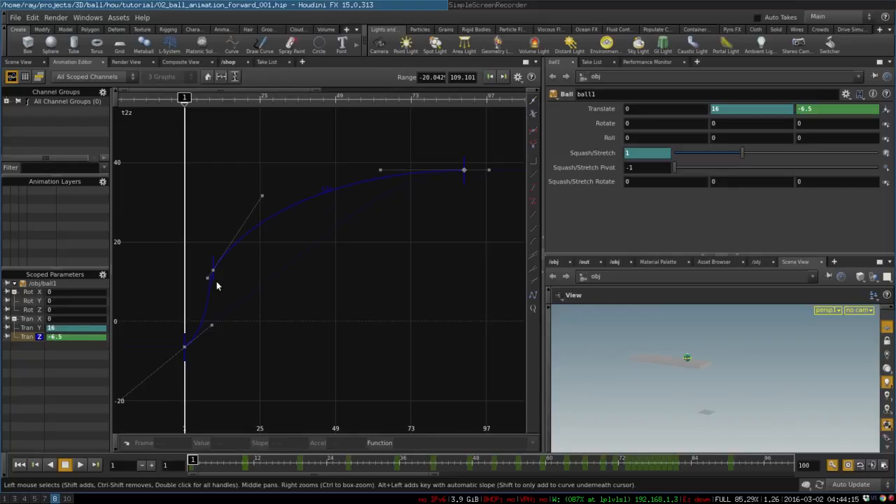
{"action": "left_click", "coordinate": [215, 282]}
Step: Lower the frame 10 Translate Z key to about -1.02 and reduce its outgoing slope to about 16.09 to straighten the curve
{"action": "left_click_drag", "start_coordinate": [215, 283], "coordinate": [212, 321]}
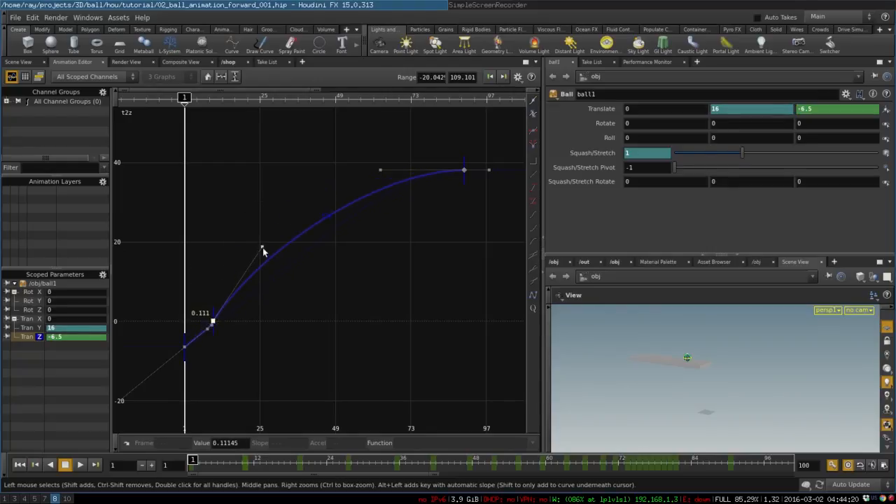
{"action": "left_click_drag", "start_coordinate": [260, 248], "coordinate": [266, 276]}
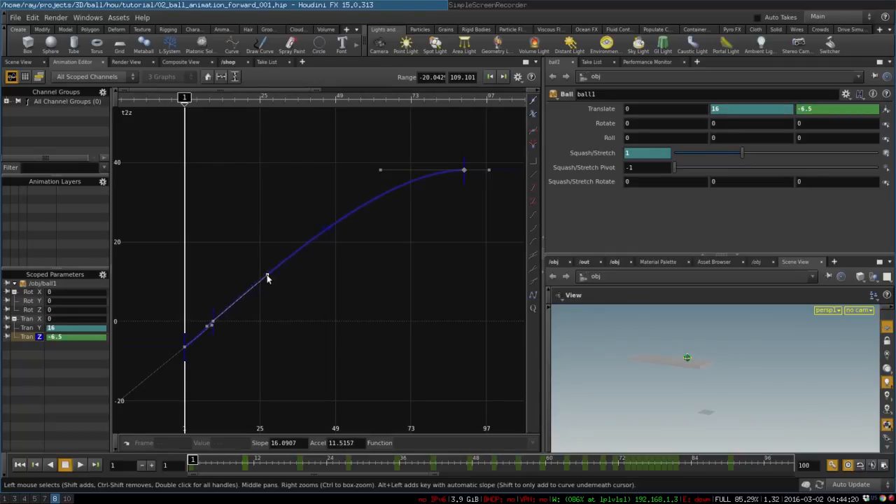
{"action": "left_click", "coordinate": [215, 336]}
{"action": "left_click", "coordinate": [213, 323]}
{"action": "left_click_drag", "start_coordinate": [213, 323], "coordinate": [209, 328]}
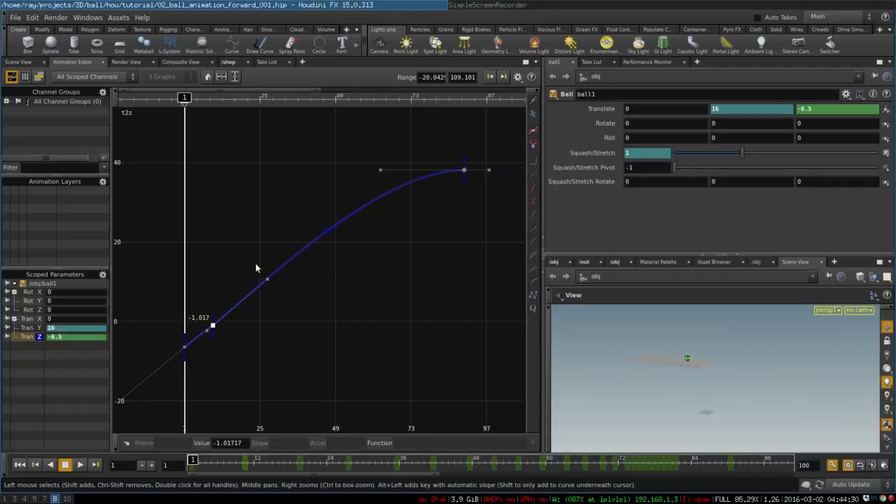
Step: Tilt the incoming slope handle of the last Translate Z key slightly upward, to a slope of about -0.93
{"action": "middle_click_drag", "start_coordinate": [454, 194], "coordinate": [427, 201]}
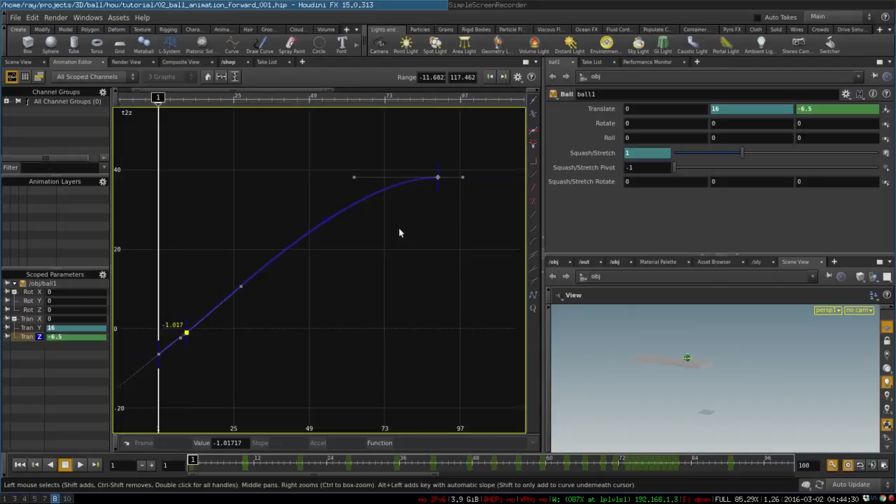
{"action": "left_click", "coordinate": [347, 178]}
{"action": "left_click_drag", "start_coordinate": [346, 179], "coordinate": [358, 174]}
{"action": "right_click_drag", "start_coordinate": [358, 174], "coordinate": [314, 369]}
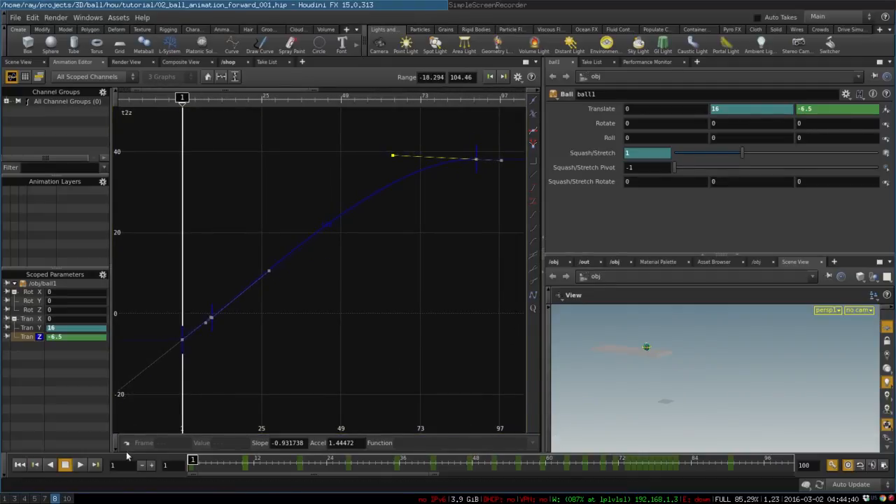
Step: Play the animation to check the reshaped forward motion and return to frame 1
{"action": "left_click", "coordinate": [80, 465]}
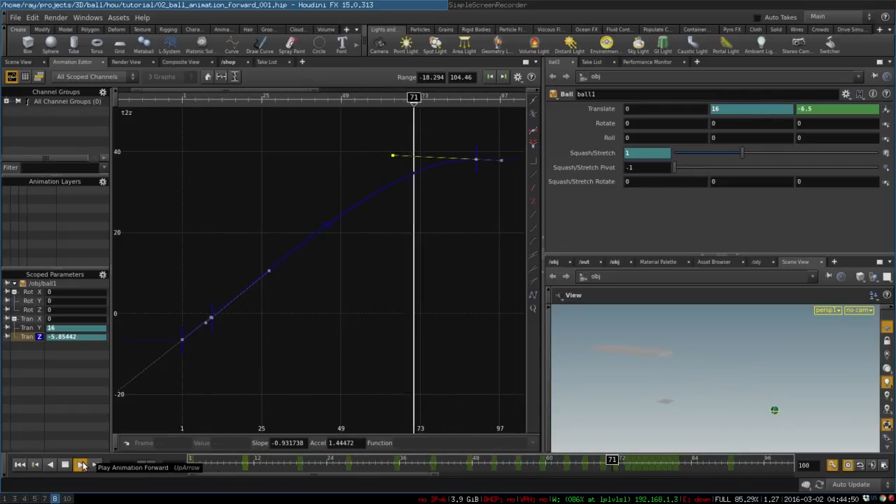
{"action": "left_click", "coordinate": [64, 464]}
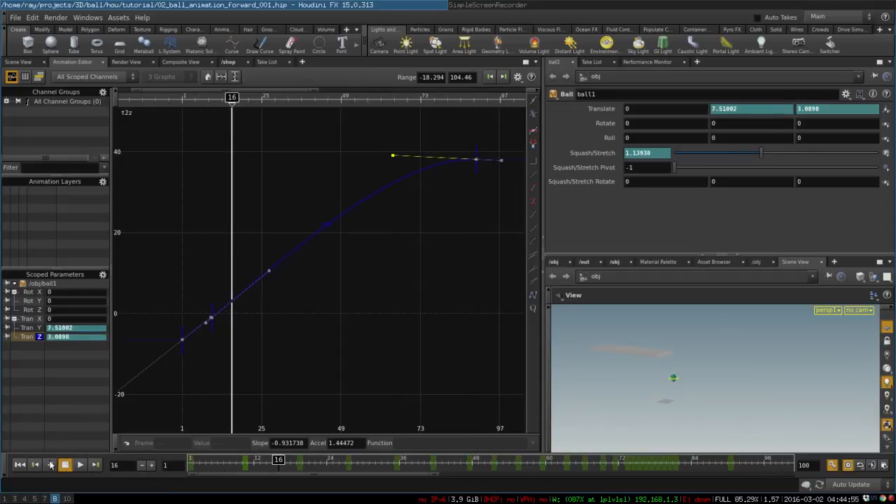
{"action": "left_click", "coordinate": [20, 464]}
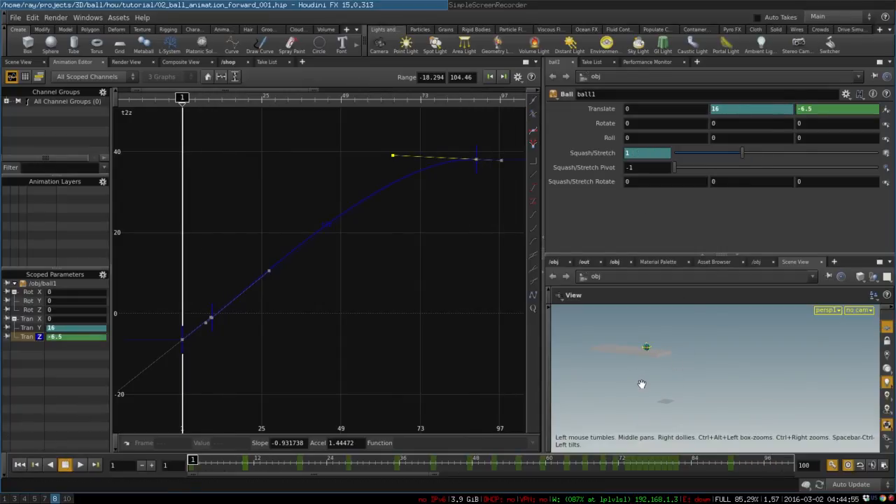
Step: Show the scene view in the main pane and the /obj network in the lower pane, with the Move tool active
{"action": "left_click", "coordinate": [18, 61]}
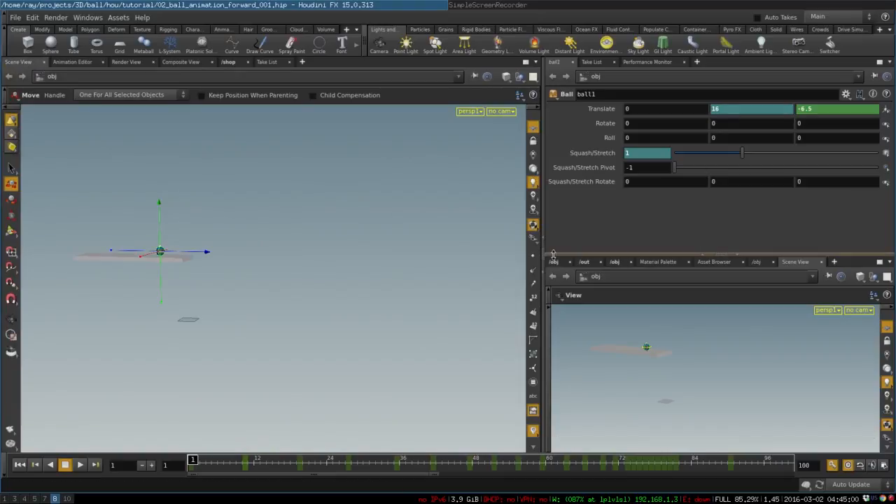
{"action": "left_click", "coordinate": [553, 262]}
{"action": "key", "text": "Escape"}
{"action": "mouse_move", "coordinate": [214, 310]}
{"action": "left_mouse_down"}
{"action": "mouse_move", "coordinate": [362, 306]}
{"action": "mouse_move", "coordinate": [224, 310]}
{"action": "left_mouse_up"}
{"action": "key", "text": "t"}
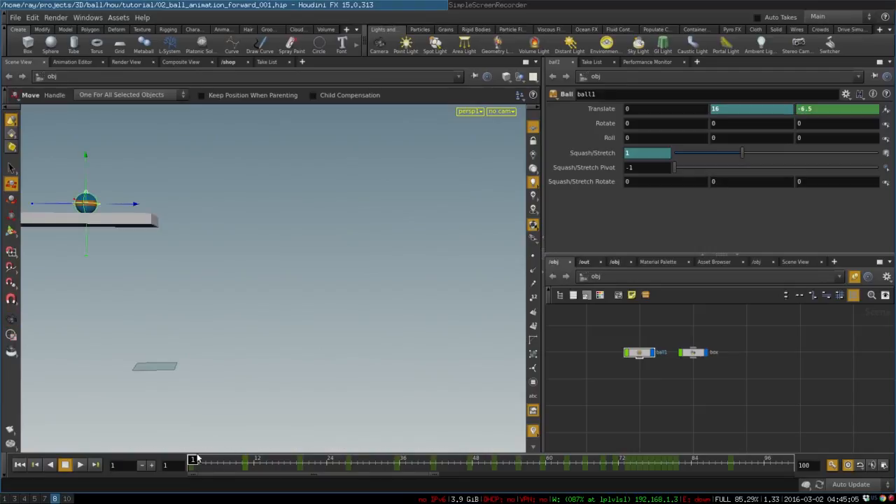
Step: At frame 10, keyframe the ball's first Squash/Stretch Rotate value at 0, and advance to frame 18
{"action": "left_click_drag", "start_coordinate": [194, 460], "coordinate": [300, 449]}
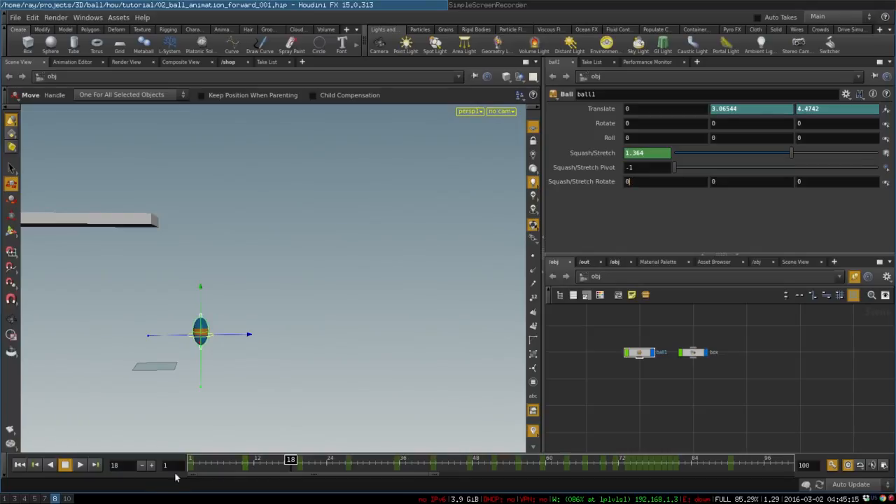
{"action": "left_click_drag", "start_coordinate": [293, 458], "coordinate": [244, 459]}
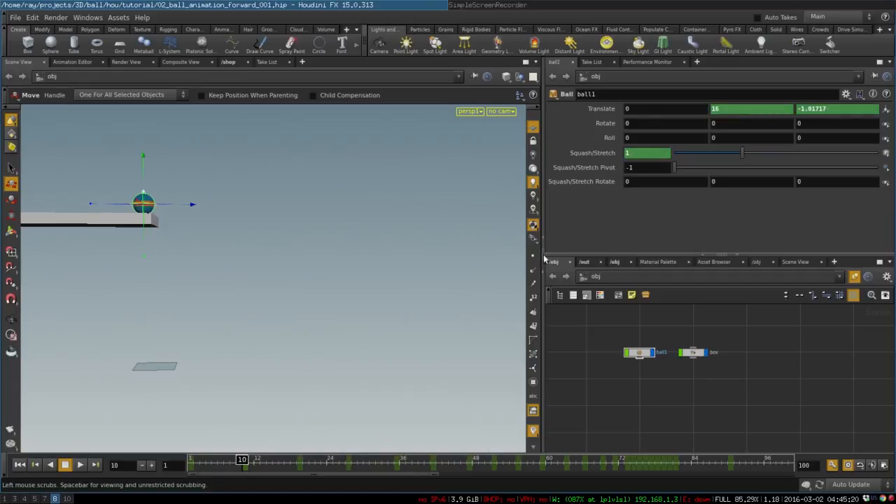
{"action": "left_click", "coordinate": [648, 181], "text": "alt"}
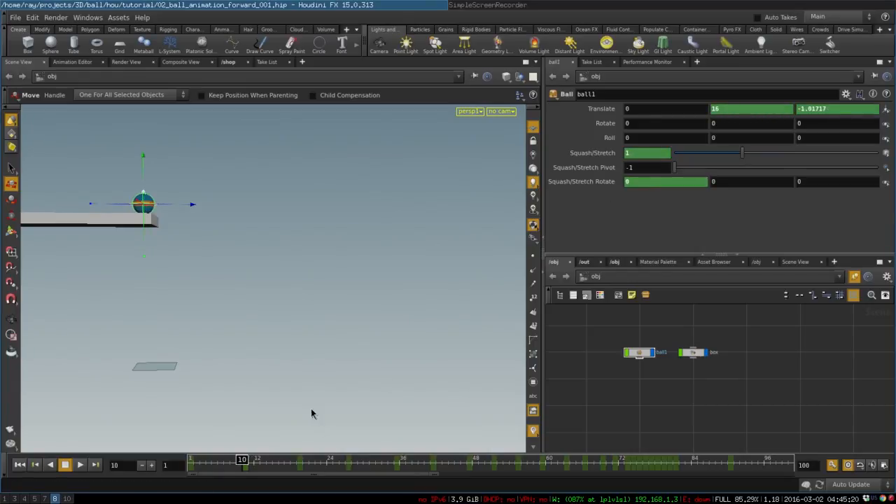
{"action": "left_click_drag", "start_coordinate": [242, 458], "coordinate": [291, 459]}
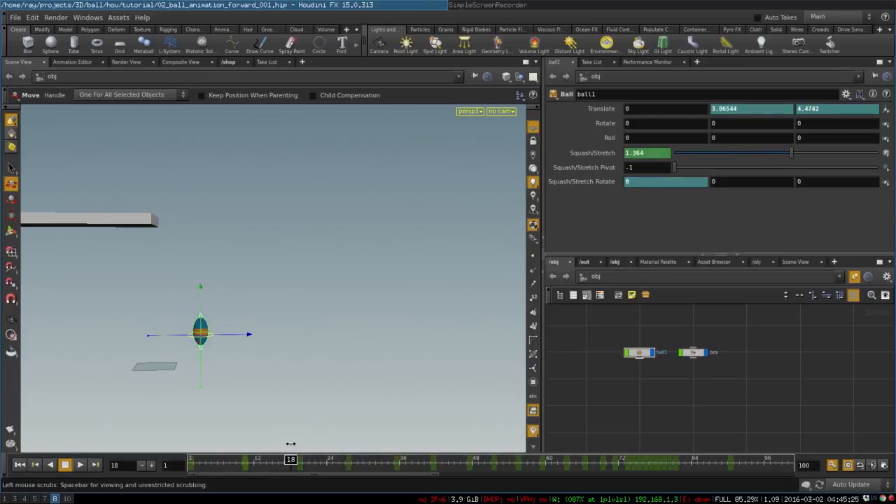
{"action": "key", "text": "r"}
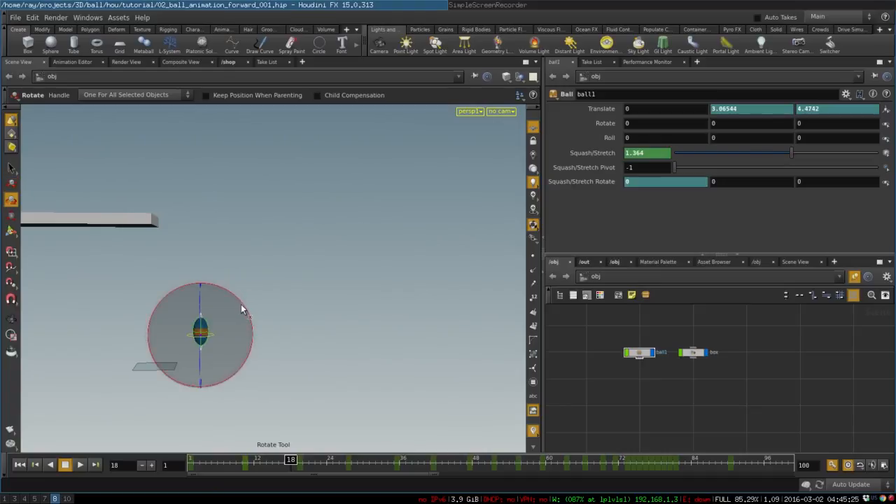
{"action": "mouse_move", "coordinate": [241, 303]}
{"action": "left_mouse_down"}
{"action": "mouse_move", "coordinate": [223, 300]}
{"action": "mouse_move", "coordinate": [235, 301]}
{"action": "left_mouse_up"}
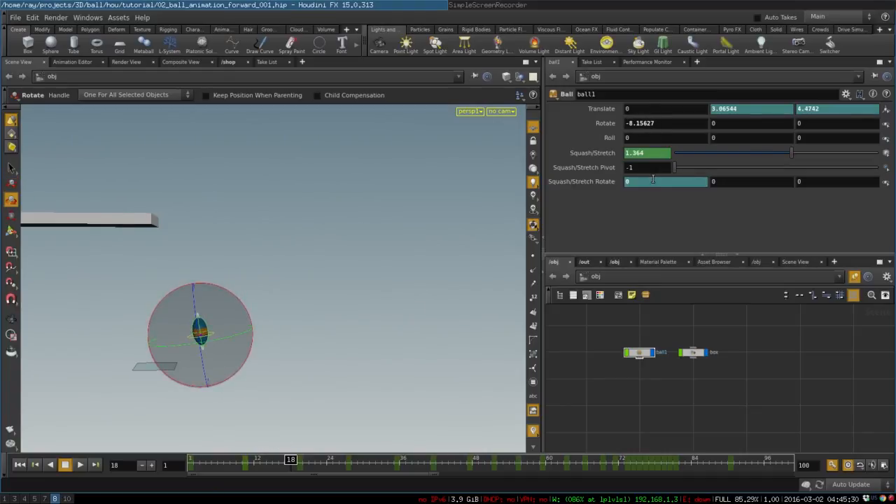
{"action": "key", "text": "ctrl+z"}
Step: At frame 18, tilt the ball's stretch along its path by setting the first Squash/Stretch Rotate value to about -6.95
{"action": "middle_click_drag", "start_coordinate": [638, 182], "coordinate": [623, 136]}
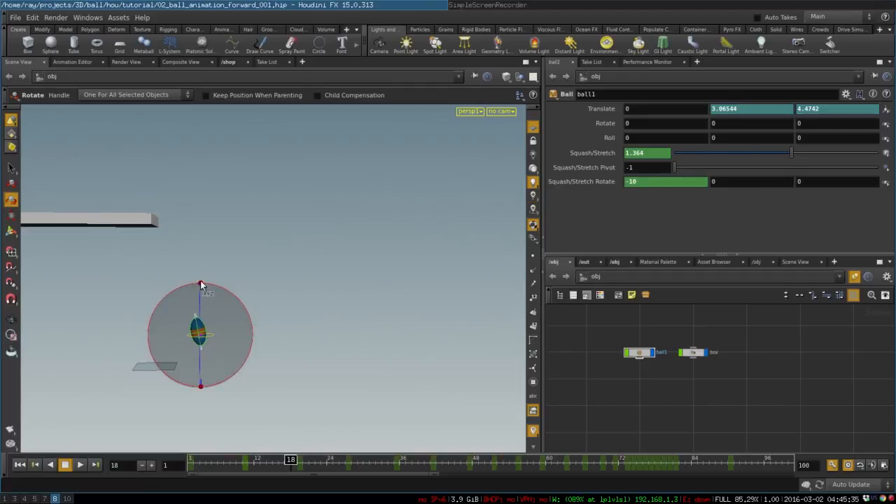
{"action": "key", "text": "space"}
{"action": "left_click_drag", "start_coordinate": [273, 282], "coordinate": [314, 325]}
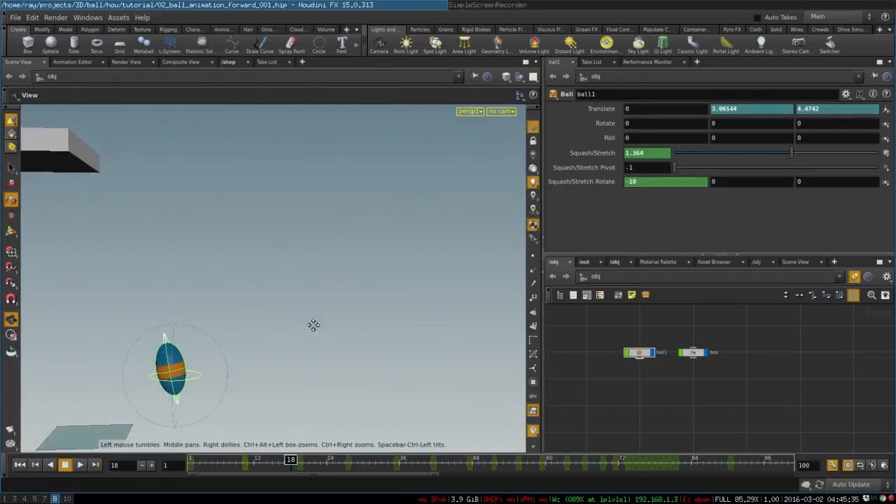
{"action": "middle_click_drag", "start_coordinate": [315, 325], "coordinate": [424, 272]}
{"action": "key", "text": "s"}
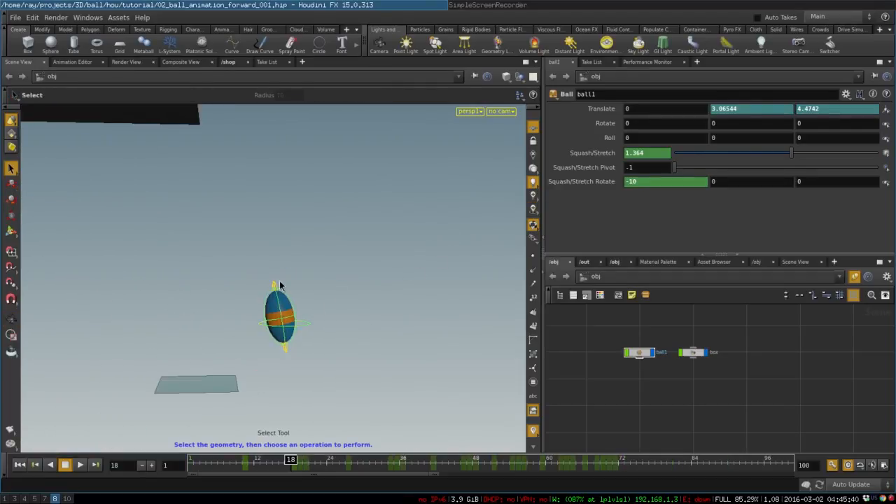
{"action": "key", "text": "r"}
{"action": "left_click_drag", "start_coordinate": [303, 292], "coordinate": [293, 369]}
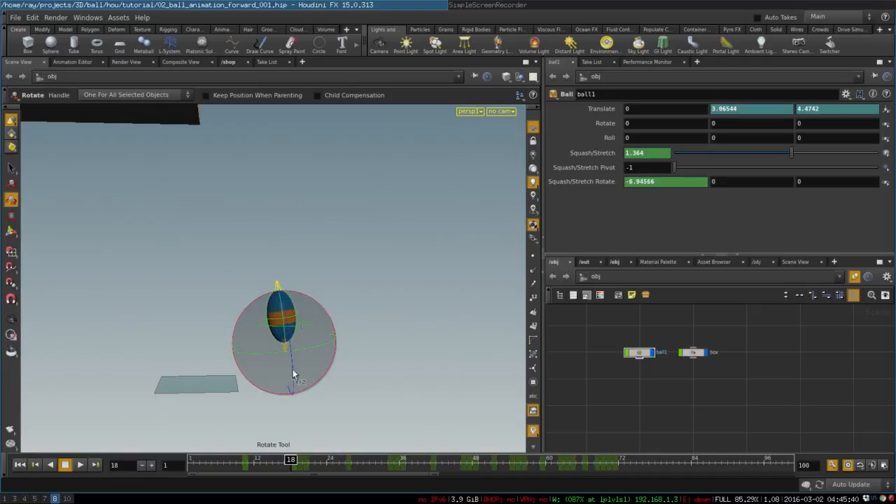
Step: At frame 19, level the squashed ball on the ground by setting its first Squash/Stretch Rotate value to 0
{"action": "left_click_drag", "start_coordinate": [292, 460], "coordinate": [298, 459]}
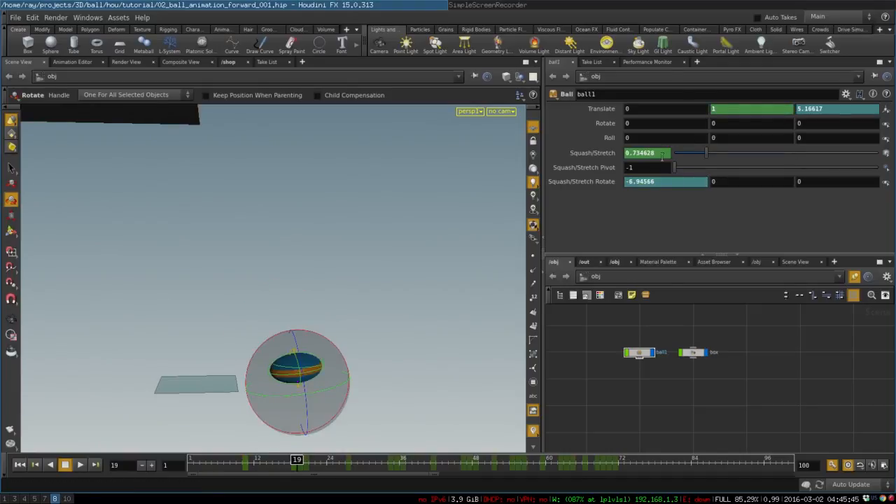
{"action": "type", "text": "0"}
{"action": "key", "text": "Return"}
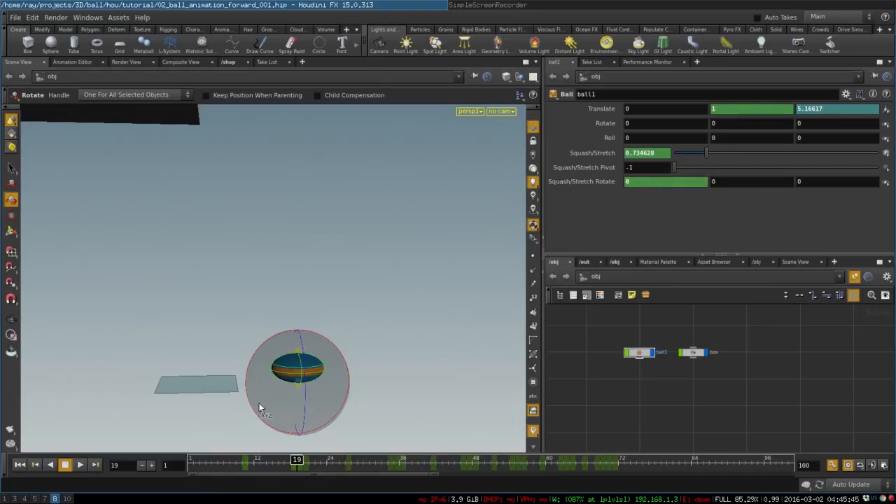
Step: At frame 20, tilt the stretched ball forward to a first Squash/Stretch Rotate value of about 13.67
{"action": "middle_click_drag", "start_coordinate": [267, 262], "coordinate": [239, 206], "text": "alt"}
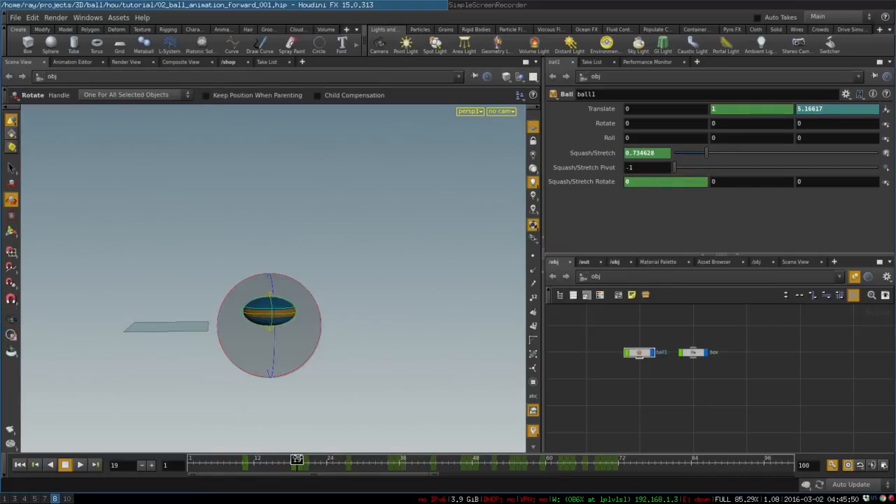
{"action": "left_click_drag", "start_coordinate": [297, 459], "coordinate": [304, 459]}
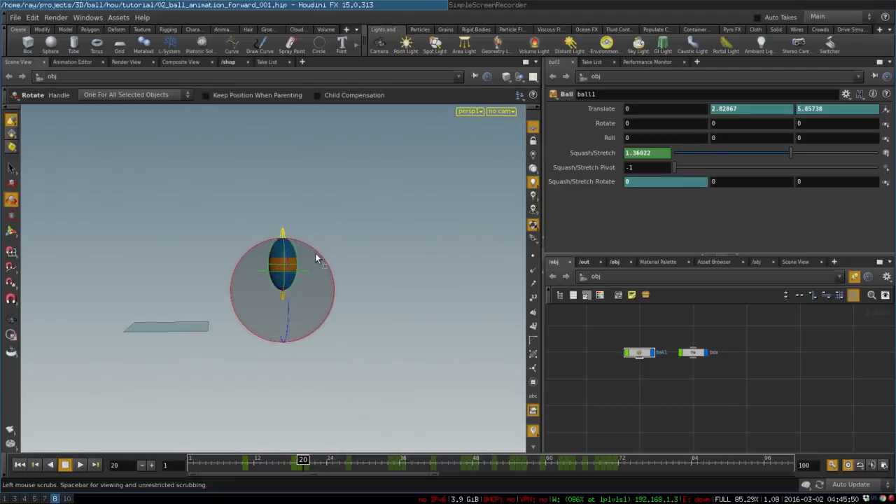
{"action": "left_click_drag", "start_coordinate": [320, 252], "coordinate": [326, 267]}
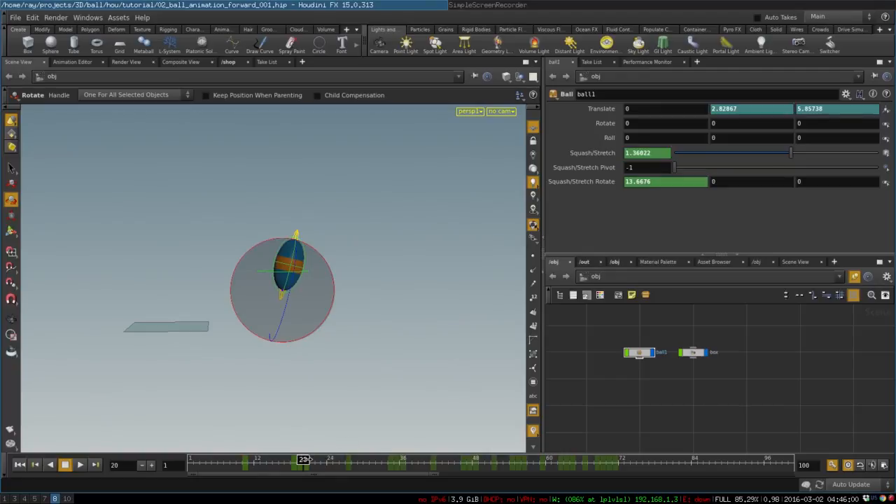
Step: At frame 27, set the ball's first Squash/Stretch Rotate value to 0 and advance the timeline toward the next bounce
{"action": "left_click_drag", "start_coordinate": [304, 460], "coordinate": [353, 448]}
{"action": "middle_click_drag", "start_coordinate": [381, 329], "coordinate": [305, 470]}
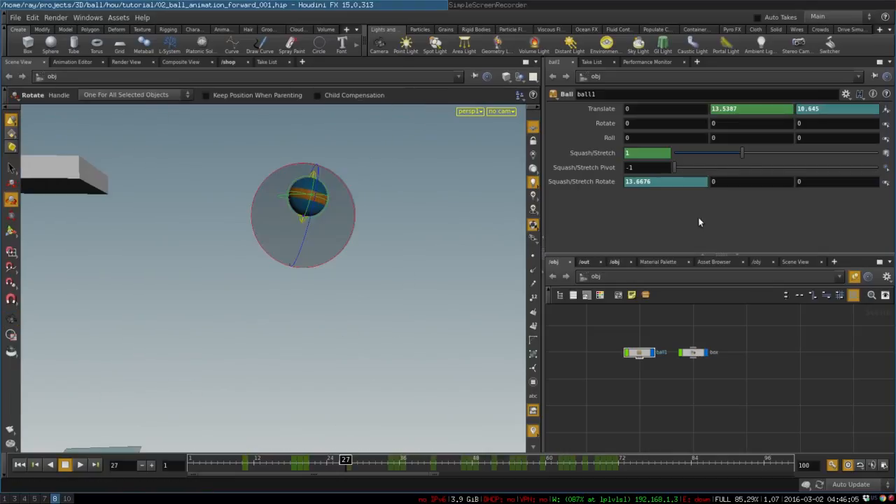
{"action": "middle_click", "coordinate": [661, 180], "text": "ctrl"}
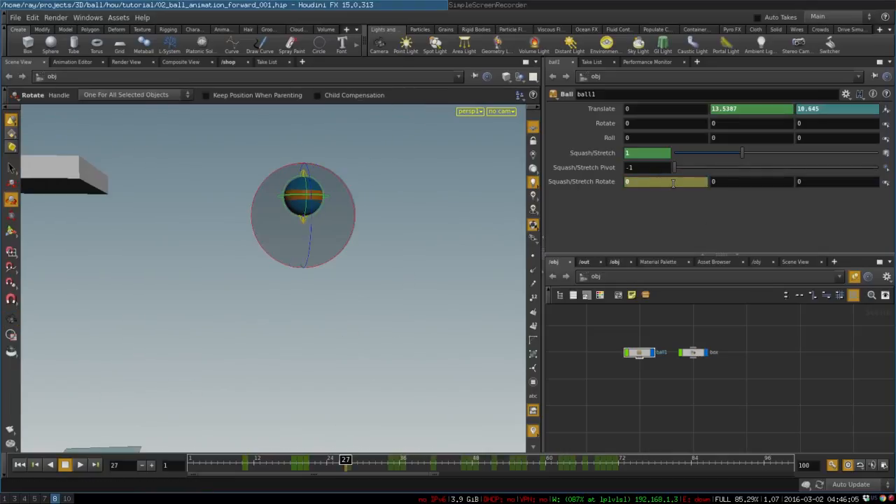
{"action": "left_click", "coordinate": [351, 459]}
{"action": "left_click_drag", "start_coordinate": [351, 459], "coordinate": [383, 438]}
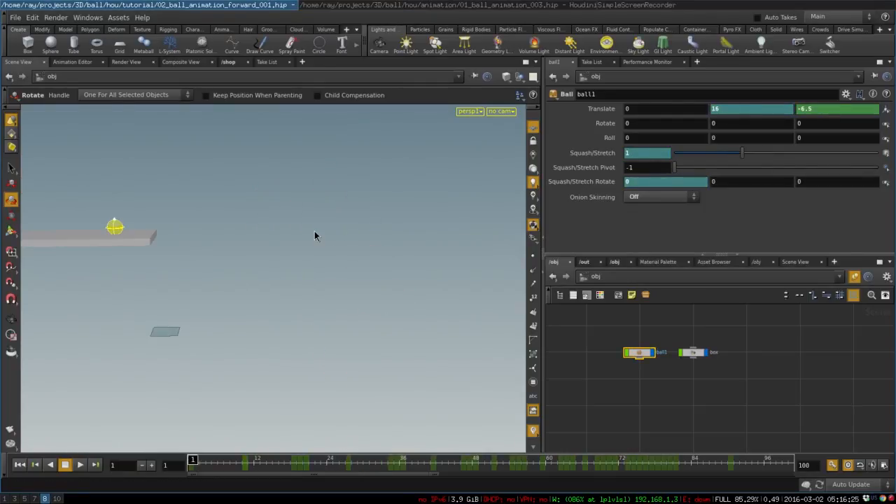
Step: Play back the ball animation to review the roll and the bounces, and return to frame 1
{"action": "left_click", "coordinate": [81, 465]}
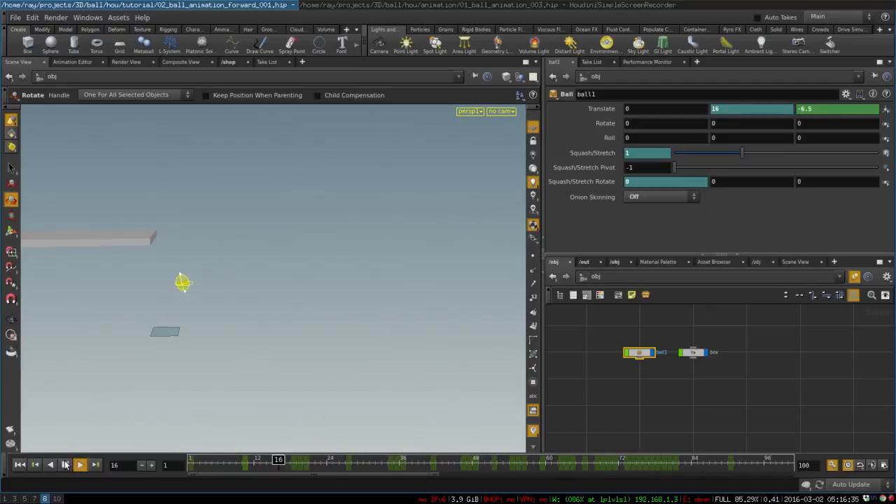
{"action": "left_click", "coordinate": [81, 467]}
{"action": "left_click", "coordinate": [189, 461]}
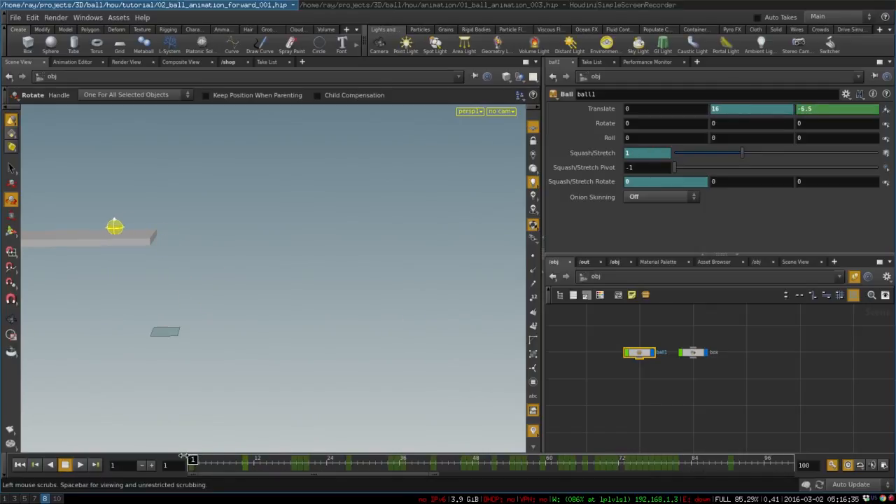
Step: Set the ball's Onion Skinning to Full Deformation and scrub to frame 25
{"action": "left_click_drag", "start_coordinate": [259, 350], "coordinate": [259, 329], "text": "alt"}
{"action": "mouse_move", "coordinate": [248, 283]}
{"action": "middle_mouse_down", "text": "alt"}
{"action": "mouse_move", "coordinate": [248, 269]}
{"action": "mouse_move", "coordinate": [236, 270]}
{"action": "mouse_move", "coordinate": [239, 279]}
{"action": "middle_mouse_up", "text": "alt"}
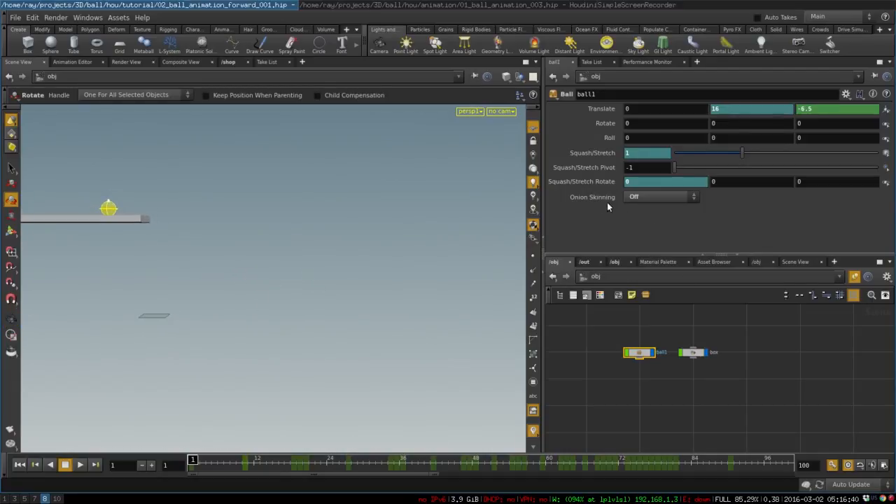
{"action": "left_click", "coordinate": [634, 198]}
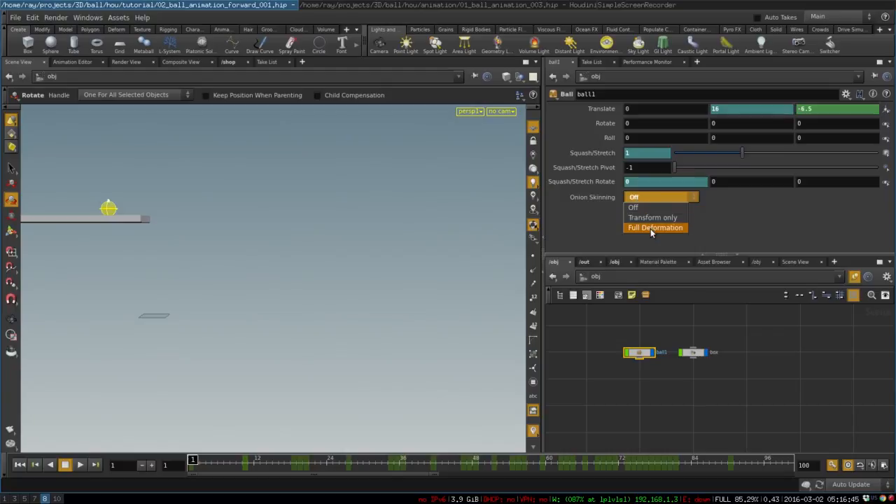
{"action": "left_click", "coordinate": [653, 219]}
{"action": "left_click", "coordinate": [655, 198]}
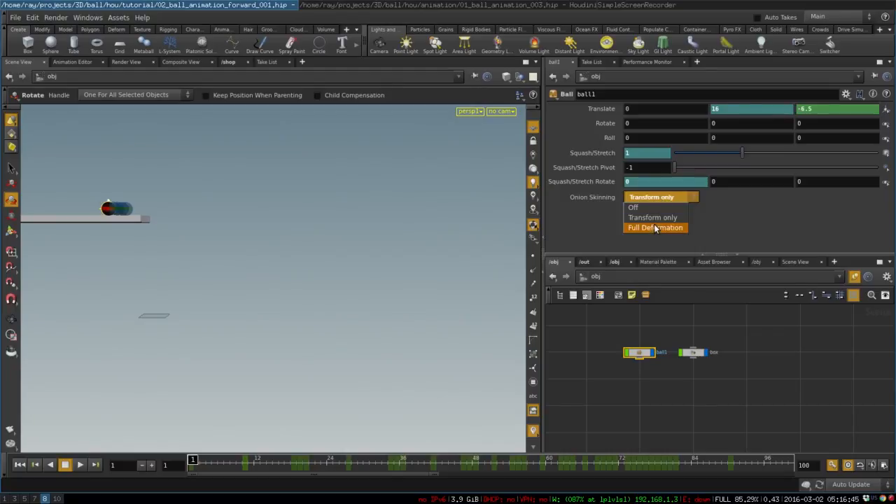
{"action": "left_click", "coordinate": [655, 228]}
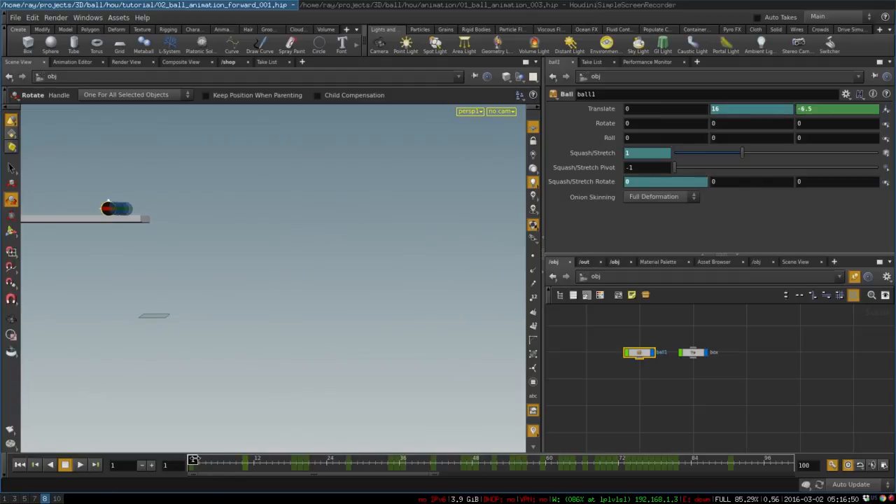
{"action": "left_click_drag", "start_coordinate": [193, 460], "coordinate": [335, 406]}
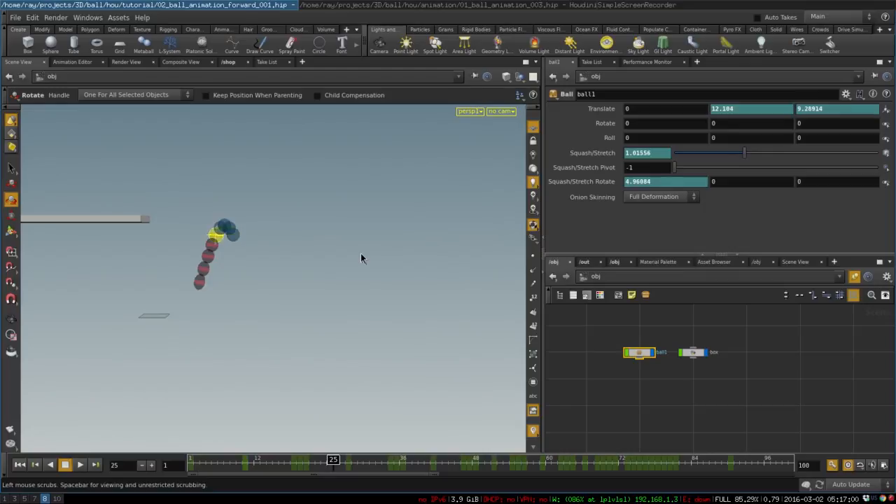
Step: In the viewport display options, set the onion skinning Frames Before color to red
{"action": "key", "text": "d"}
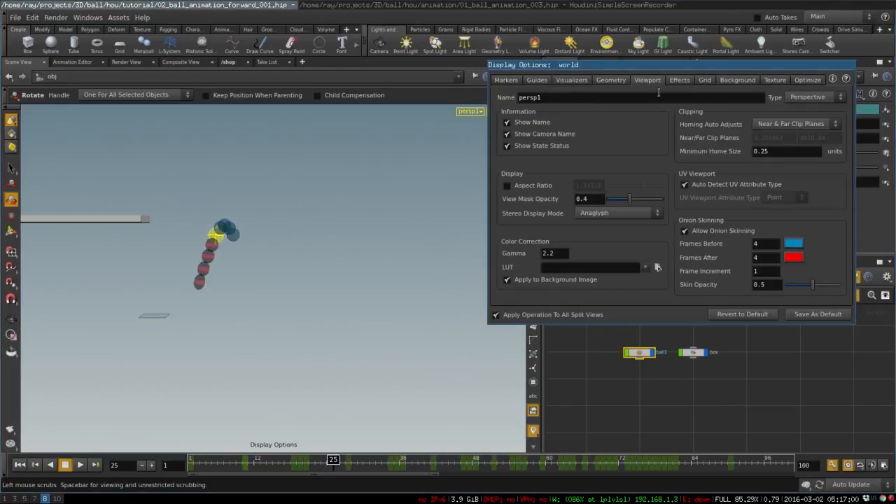
{"action": "left_click", "coordinate": [718, 235]}
{"action": "left_click", "coordinate": [717, 236]}
{"action": "mouse_move", "coordinate": [768, 272]}
{"action": "middle_mouse_down"}
{"action": "mouse_move", "coordinate": [798, 275]}
{"action": "mouse_move", "coordinate": [771, 272]}
{"action": "middle_mouse_up"}
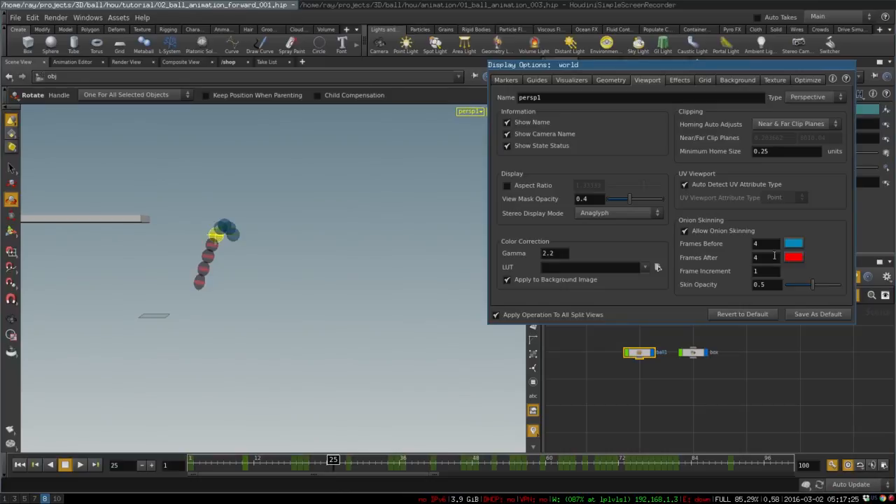
{"action": "left_click", "coordinate": [796, 243]}
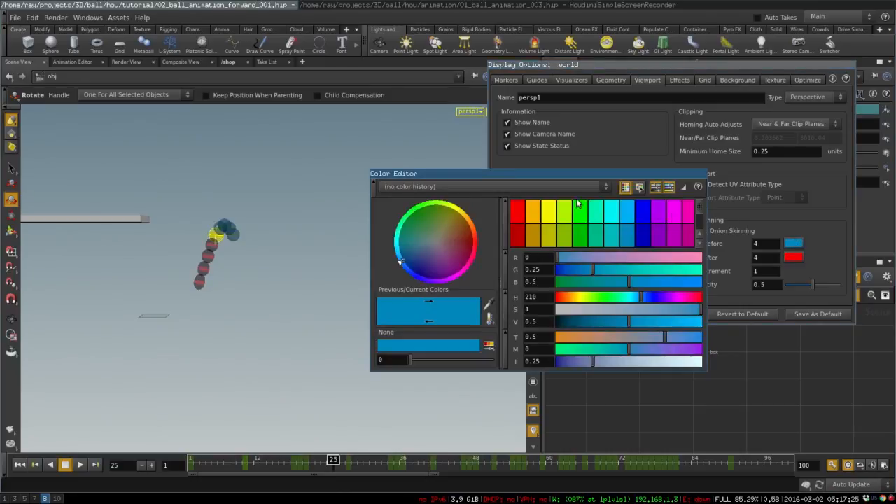
{"action": "left_click", "coordinate": [518, 210]}
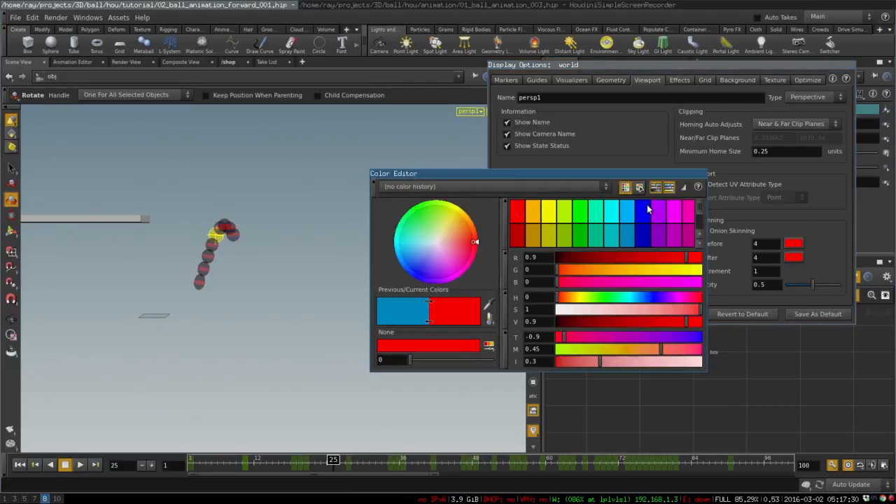
Step: Set the onion skinning Frames After color to blue and close the display options
{"action": "left_click", "coordinate": [793, 259]}
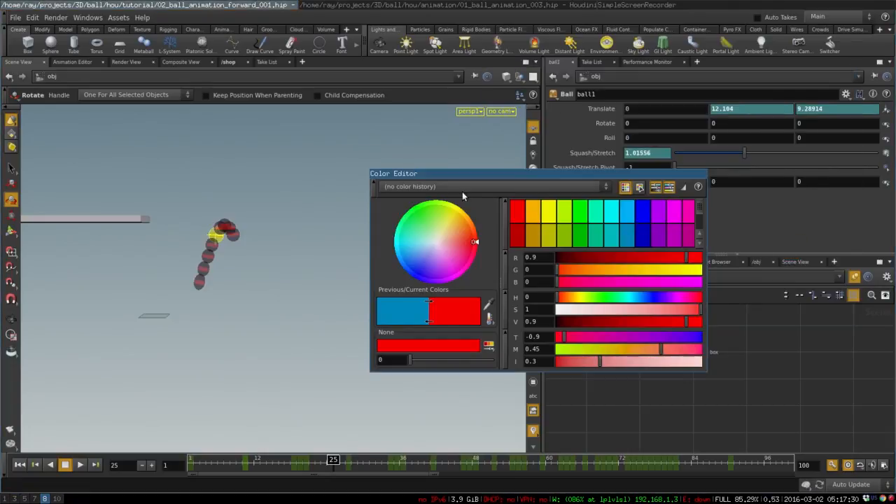
{"action": "key", "text": "Escape"}
{"action": "key", "text": "d"}
{"action": "left_click", "coordinate": [793, 259]}
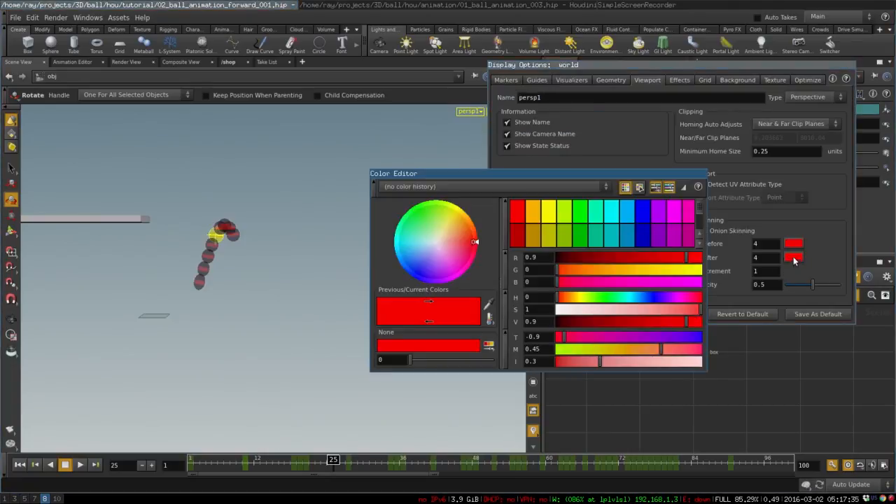
{"action": "left_click", "coordinate": [625, 234]}
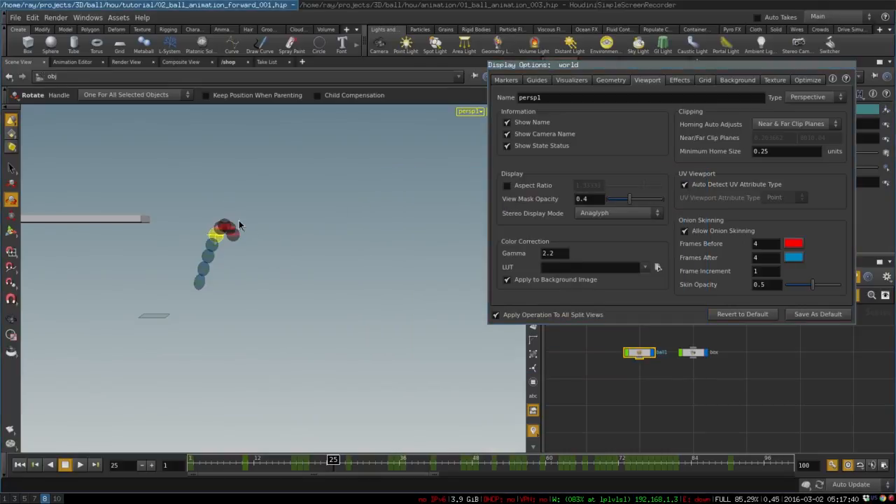
{"action": "key", "text": "ctrl+q"}
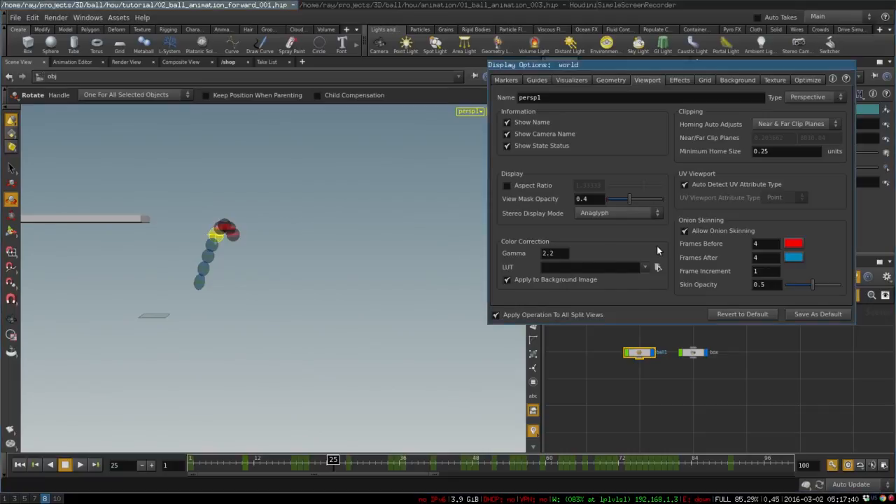
{"action": "key", "text": "Escape"}
Step: At frame 18, examine how the onion-skinned ball's stretch and tilt follow its path around the first ground contact
{"action": "key", "text": "space"}
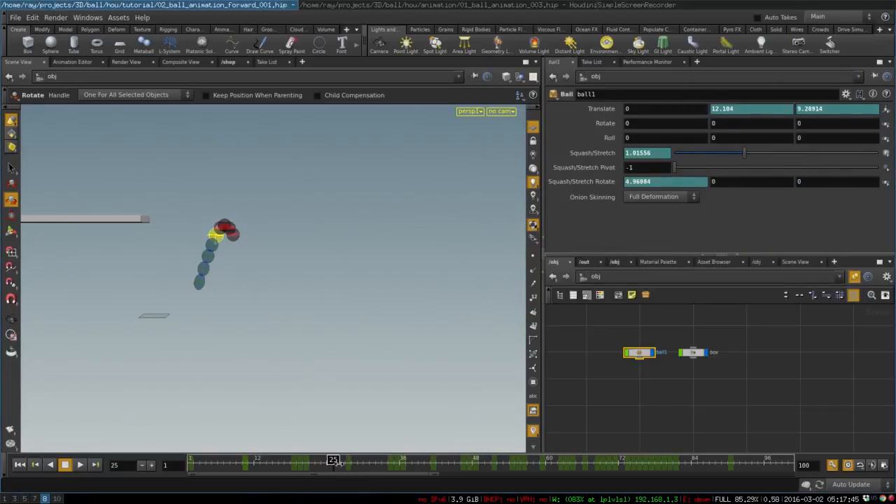
{"action": "left_click_drag", "start_coordinate": [335, 464], "coordinate": [285, 455]}
{"action": "key", "text": "space"}
{"action": "scroll", "coordinate": [144, 336], "scroll_direction": "up", "scroll_amount": 8}
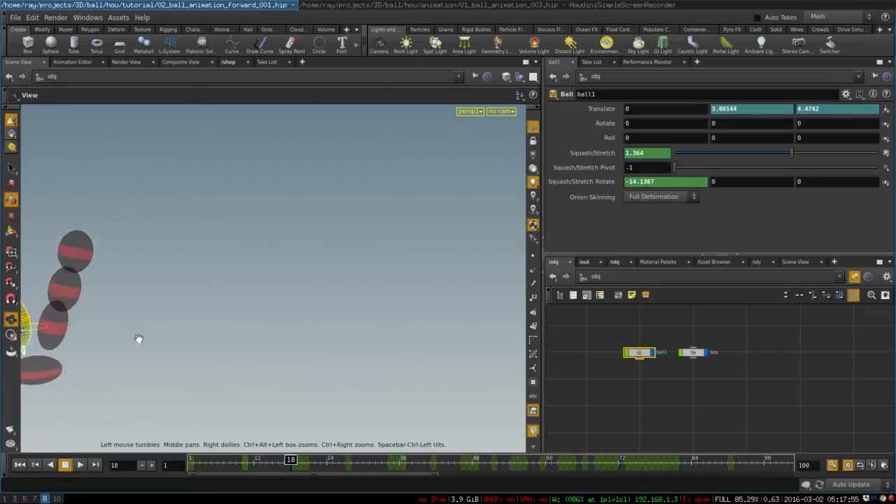
{"action": "middle_click_drag", "start_coordinate": [138, 338], "coordinate": [413, 320]}
{"action": "scroll", "coordinate": [421, 318], "scroll_direction": "up", "scroll_amount": 3}
{"action": "left_click_drag", "start_coordinate": [429, 316], "coordinate": [478, 338]}
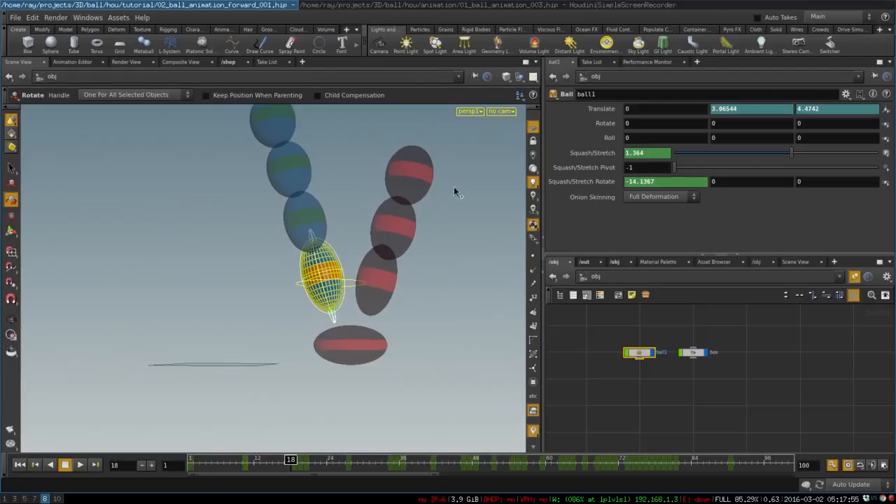
{"action": "left_click_drag", "start_coordinate": [315, 190], "coordinate": [318, 253], "text": "alt"}
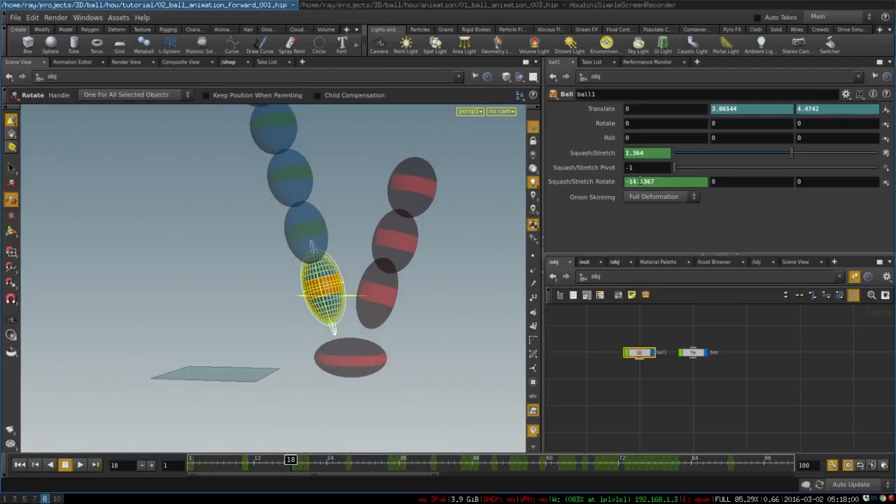
{"action": "middle_click_drag", "start_coordinate": [639, 182], "coordinate": [629, 188]}
{"action": "right_click_drag", "start_coordinate": [427, 222], "coordinate": [320, 273], "text": "alt"}
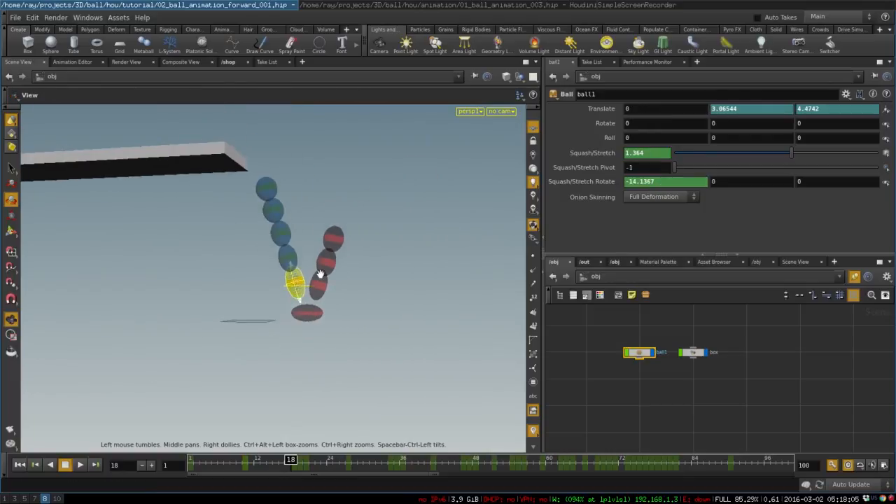
{"action": "middle_click_drag", "start_coordinate": [319, 273], "coordinate": [199, 275], "text": "alt"}
Step: Examine the onion-skinned ball through the following bounces, from frame 52 to its resting position at frame 83
{"action": "left_click_drag", "start_coordinate": [292, 460], "coordinate": [488, 434]}
{"action": "key", "text": "space"}
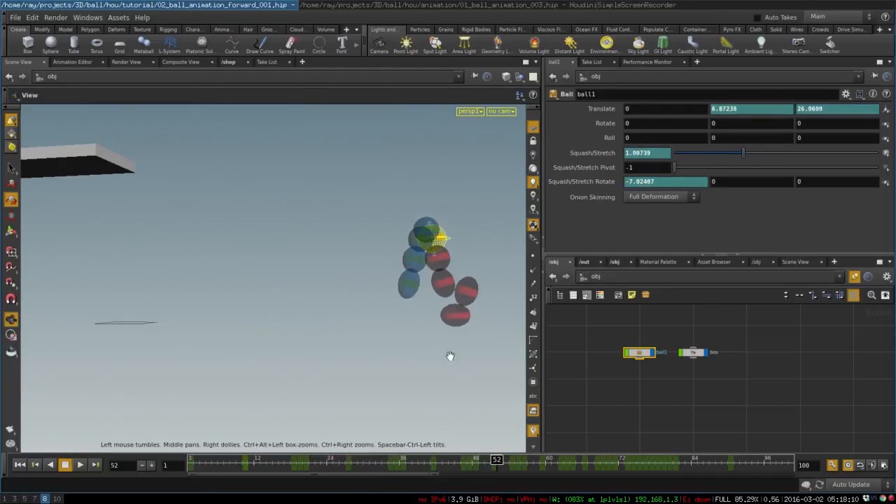
{"action": "middle_click_drag", "start_coordinate": [450, 356], "coordinate": [298, 312]}
{"action": "left_click_drag", "start_coordinate": [490, 462], "coordinate": [682, 438]}
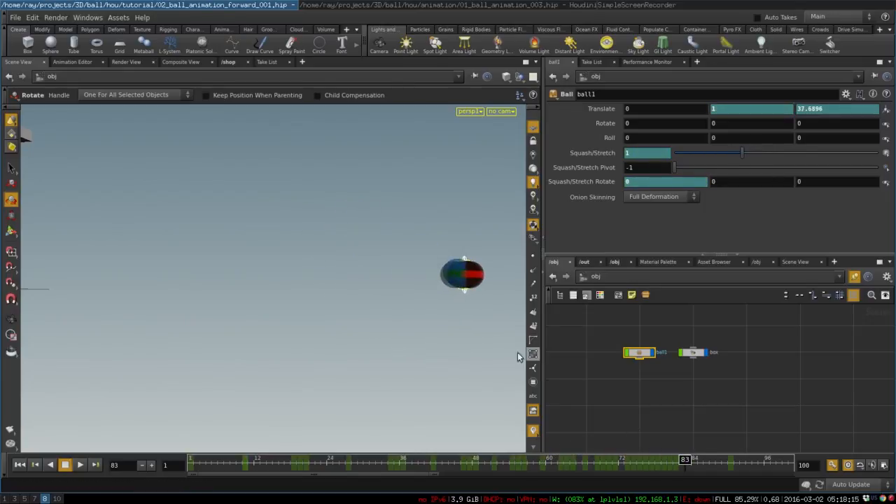
{"action": "key", "text": "space"}
{"action": "left_click_drag", "start_coordinate": [435, 223], "coordinate": [500, 208]}
Step: Switch the ball's Onion Skinning to Off and return to frame 1
{"action": "left_click", "coordinate": [640, 197]}
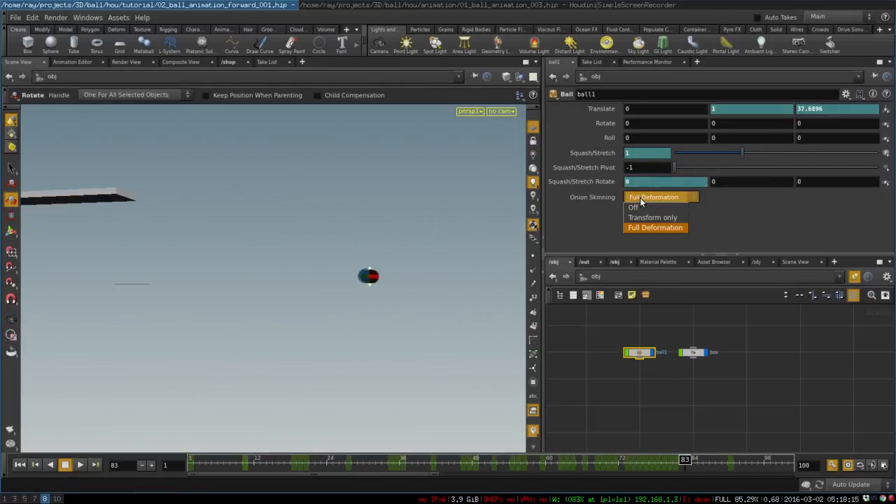
{"action": "left_click", "coordinate": [635, 207]}
{"action": "key", "text": "space"}
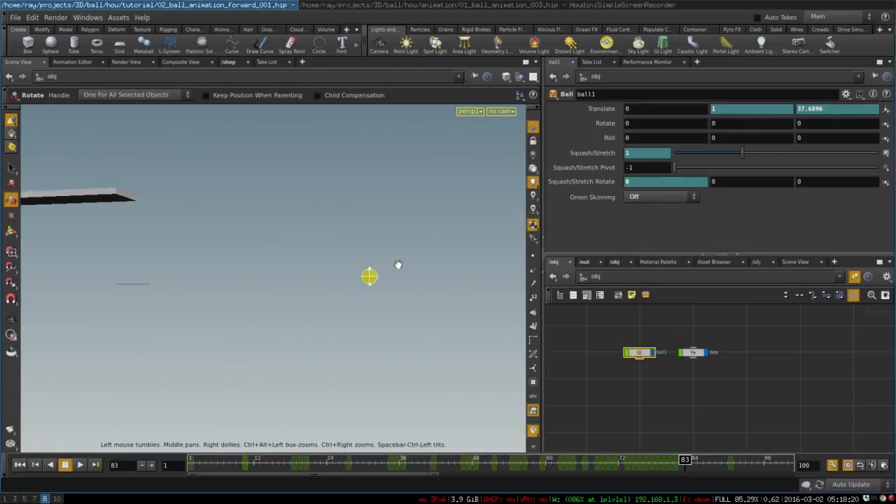
{"action": "left_click_drag", "start_coordinate": [398, 262], "coordinate": [365, 319]}
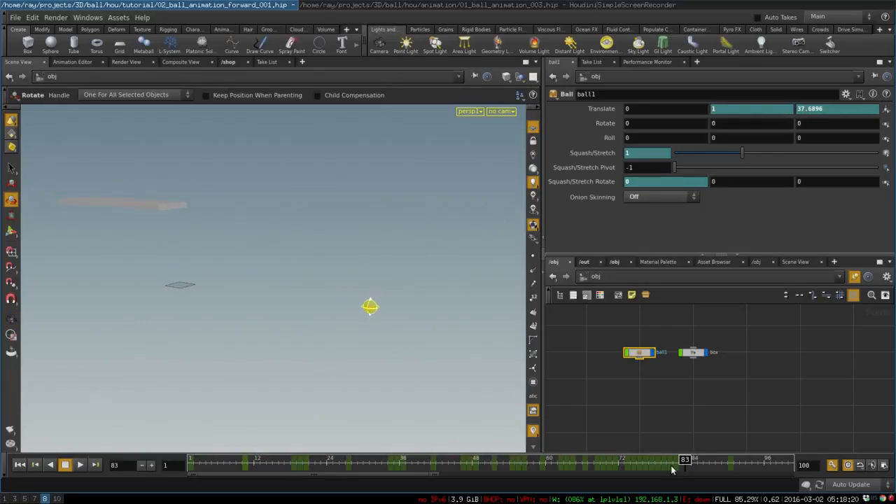
{"action": "left_click_drag", "start_coordinate": [676, 463], "coordinate": [190, 462]}
Step: At frame 1, key the ball's first Roll value at 0 while it sits on the platform
{"action": "key", "text": "space"}
{"action": "left_click_drag", "start_coordinate": [89, 385], "coordinate": [244, 313]}
{"action": "middle_click_drag", "start_coordinate": [245, 313], "coordinate": [268, 331]}
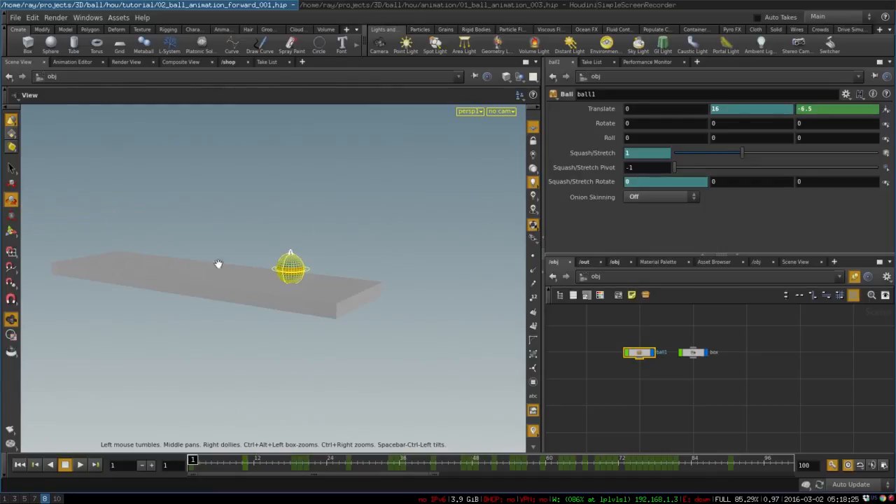
{"action": "right_click_drag", "start_coordinate": [218, 264], "coordinate": [528, 276]}
{"action": "key", "text": "space"}
{"action": "right_click_drag", "start_coordinate": [420, 256], "coordinate": [452, 230]}
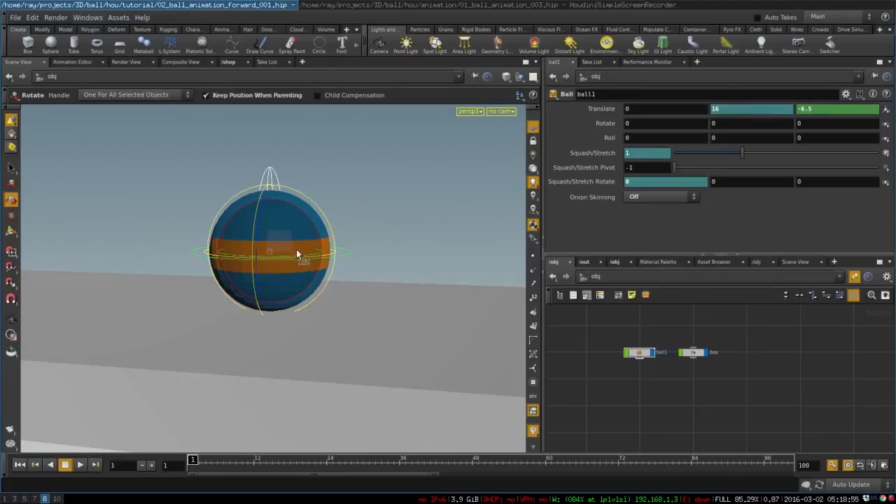
{"action": "left_click_drag", "start_coordinate": [432, 240], "coordinate": [250, 367]}
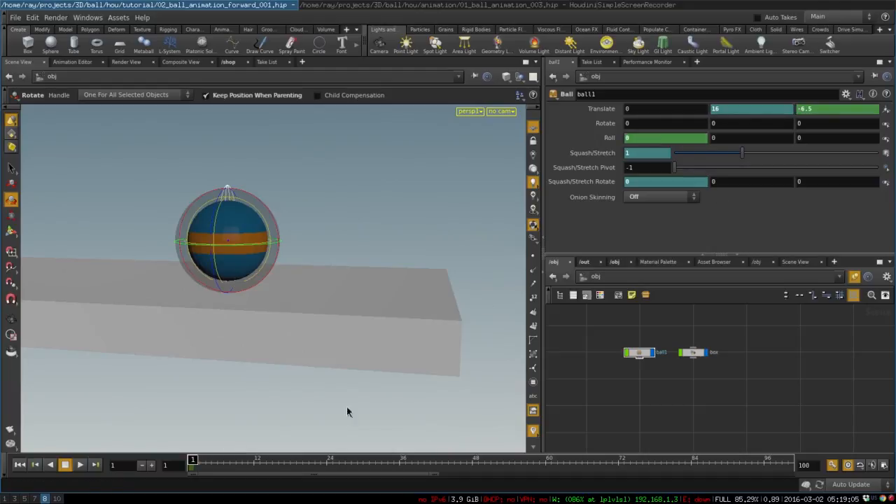
Step: At frame 9, rotate the ball to a first Roll value of about 233.05 and scrub back to frame 1
{"action": "left_click", "coordinate": [196, 465]}
{"action": "left_click_drag", "start_coordinate": [200, 467], "coordinate": [232, 460]}
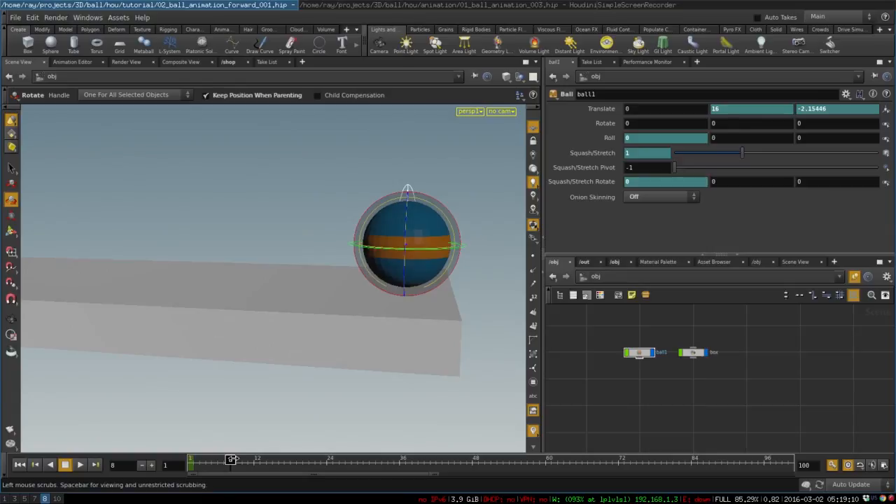
{"action": "left_click", "coordinate": [236, 460]}
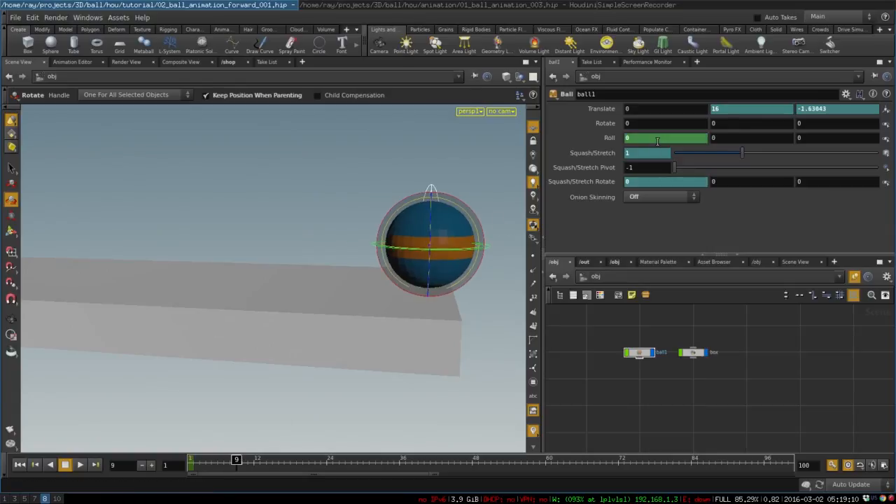
{"action": "left_click_drag", "start_coordinate": [456, 201], "coordinate": [489, 206]}
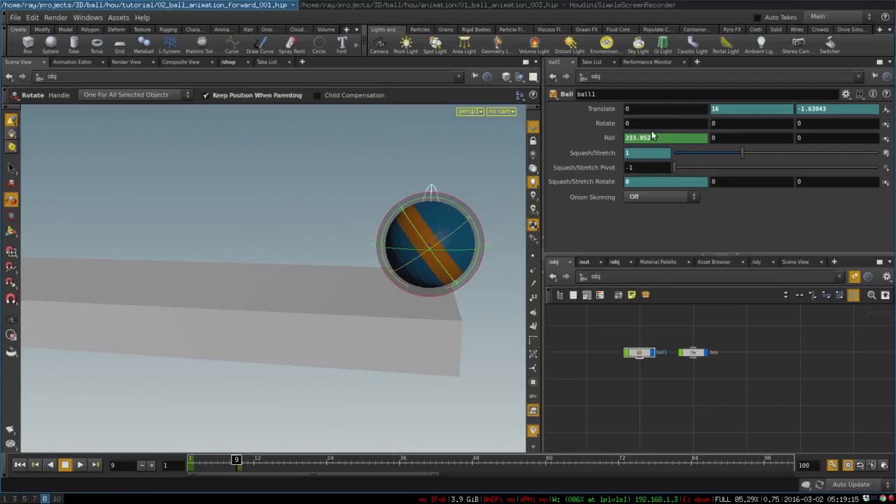
{"action": "left_click_drag", "start_coordinate": [238, 459], "coordinate": [210, 457]}
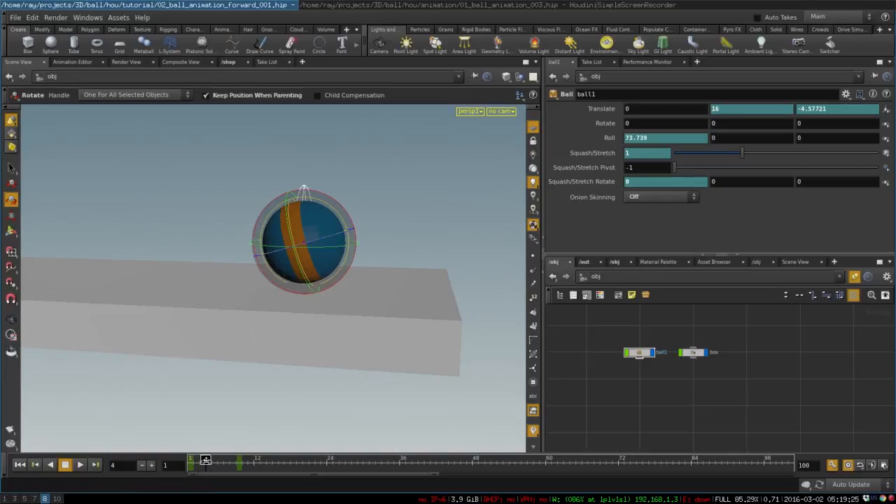
{"action": "mouse_move", "coordinate": [206, 460]}
{"action": "left_mouse_down"}
{"action": "mouse_move", "coordinate": [231, 459]}
{"action": "mouse_move", "coordinate": [191, 459]}
{"action": "left_mouse_up"}
Step: Delete the keyframes from the ball's first Roll value and scrub to frame 8
{"action": "key", "text": "space"}
{"action": "left_click_drag", "start_coordinate": [260, 229], "coordinate": [240, 282]}
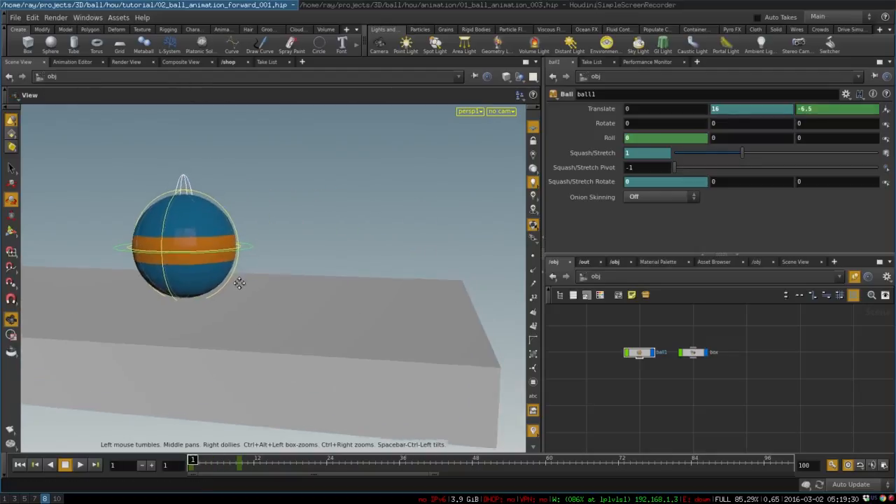
{"action": "left_click", "coordinate": [638, 138], "text": "ctrl+shift"}
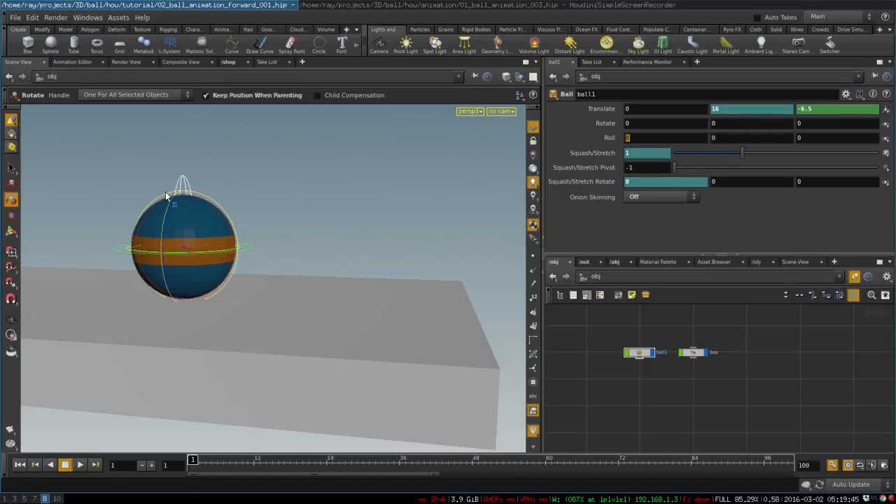
{"action": "left_click_drag", "start_coordinate": [195, 460], "coordinate": [180, 439]}
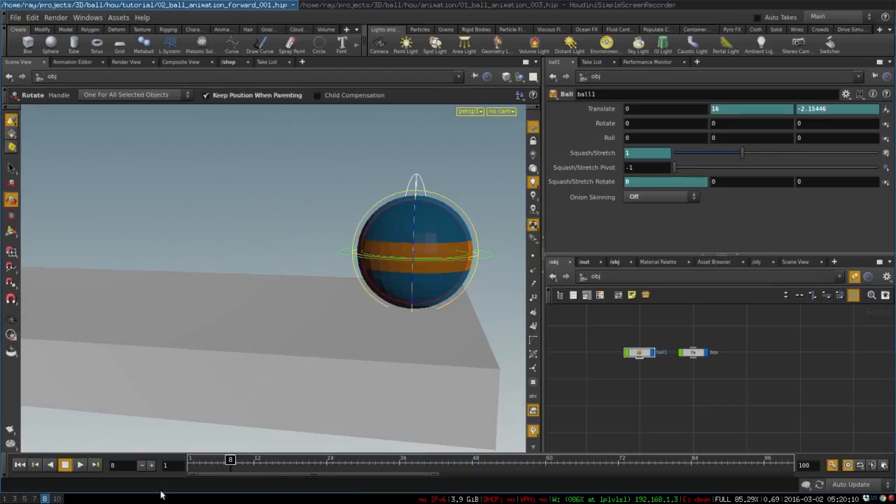
Step: At frame 1, start the ball's first Roll expression with 360* and append a relative reference to its Translate Z, giving 360*ch("t2z")
{"action": "left_click_drag", "start_coordinate": [234, 462], "coordinate": [193, 462]}
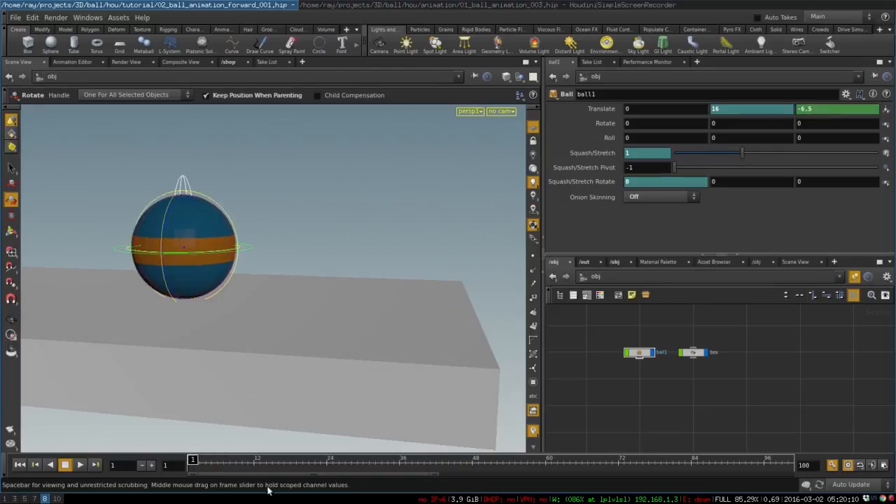
{"action": "left_click", "coordinate": [650, 137]}
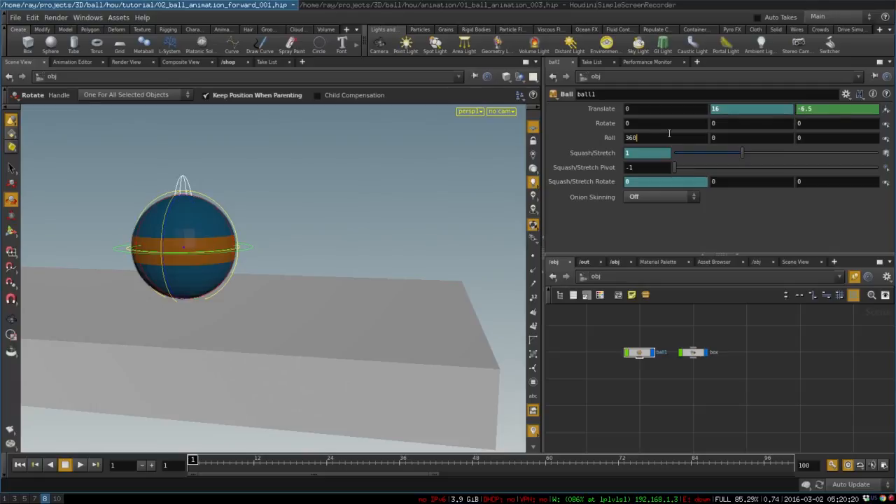
{"action": "type", "text": "*"}
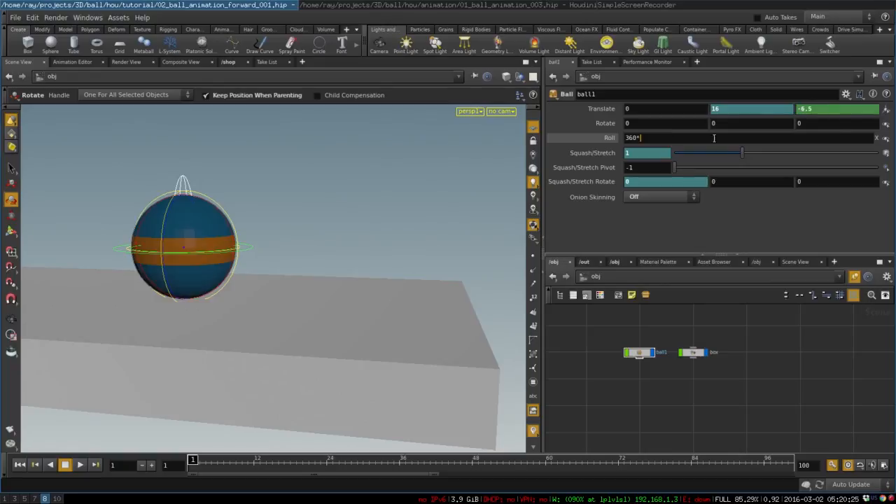
{"action": "left_click_drag", "start_coordinate": [817, 110], "coordinate": [798, 110]}
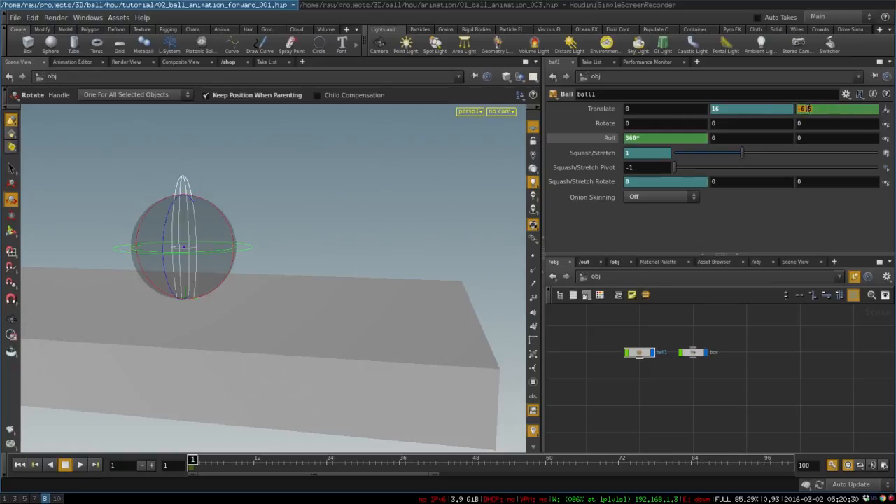
{"action": "right_click", "coordinate": [808, 106]}
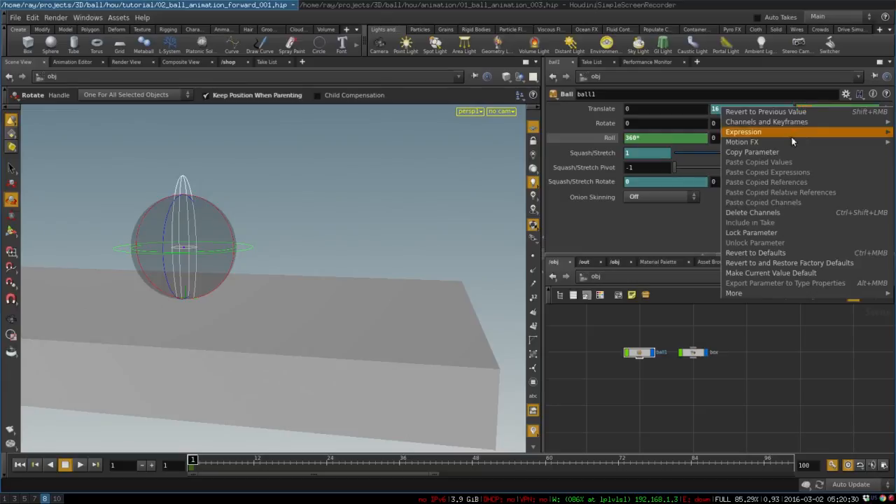
{"action": "left_click", "coordinate": [742, 150]}
{"action": "left_click", "coordinate": [649, 137]}
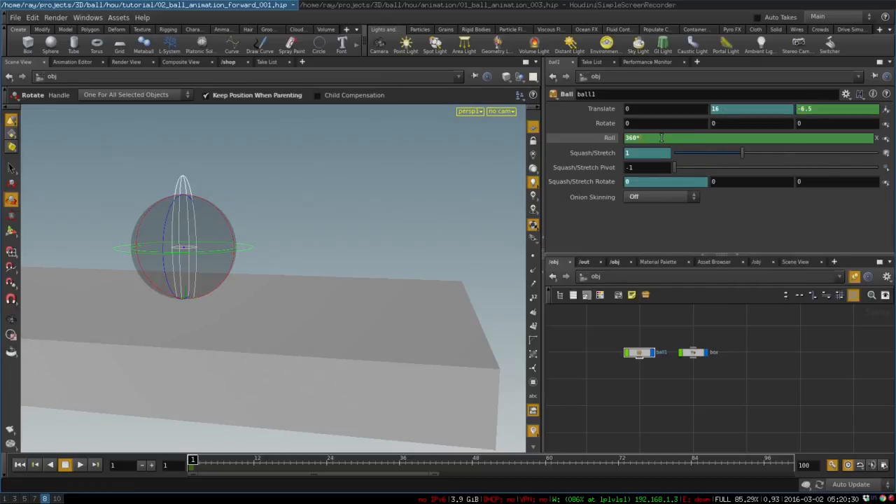
{"action": "right_click", "coordinate": [662, 137]}
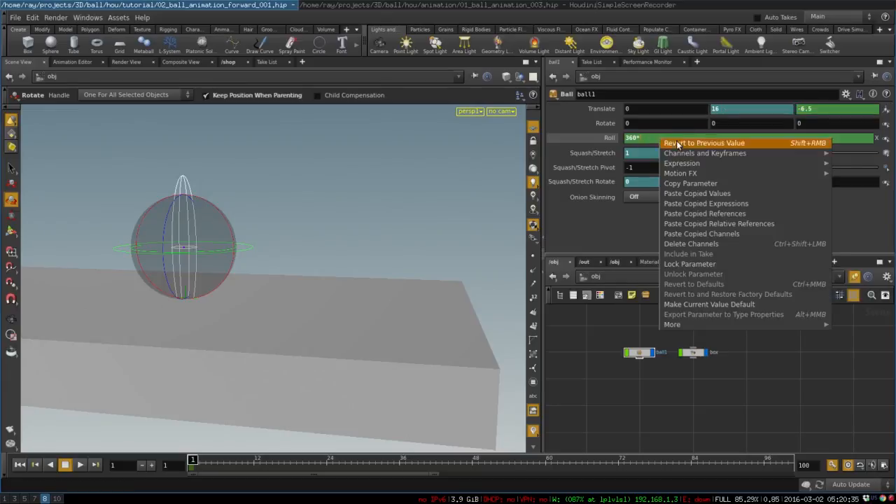
{"action": "left_click", "coordinate": [749, 224]}
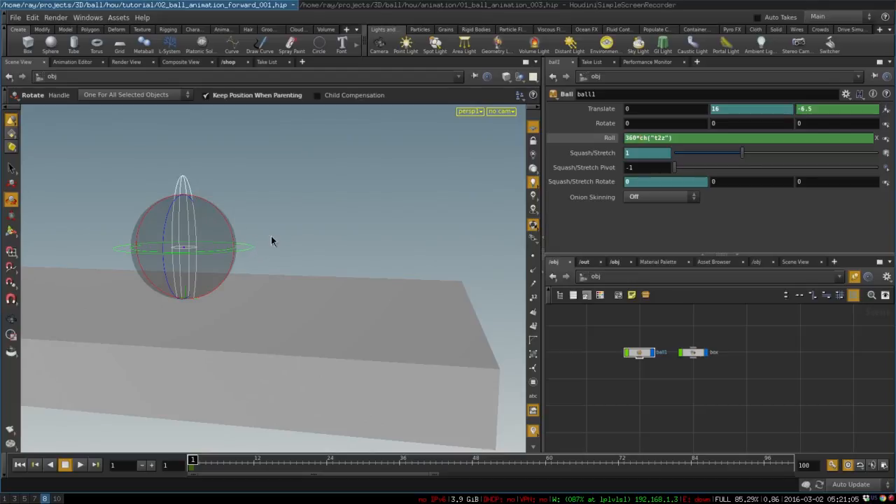
Step: Complete the first Roll expression as 360*(ch("t2z")/6.283), dividing the ball's Z travel by its circumference
{"action": "key", "text": "super+1"}
{"action": "key", "text": "super+8"}
{"action": "left_click", "coordinate": [644, 139]}
{"action": "type", "text": "(\"tz\")"}
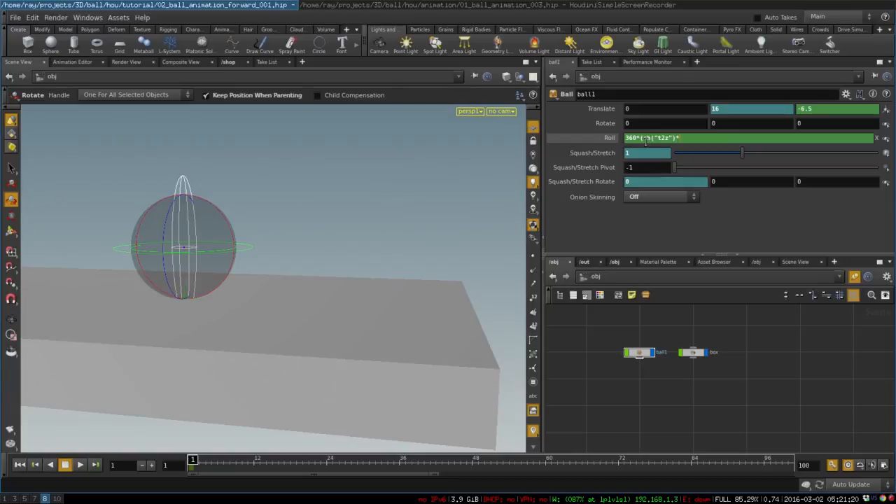
{"action": "type", "text": "*6.283"}
{"action": "key", "text": "BackSpace"}
{"action": "type", "text": "/"}
{"action": "left_click_drag", "start_coordinate": [646, 137], "coordinate": [700, 137]}
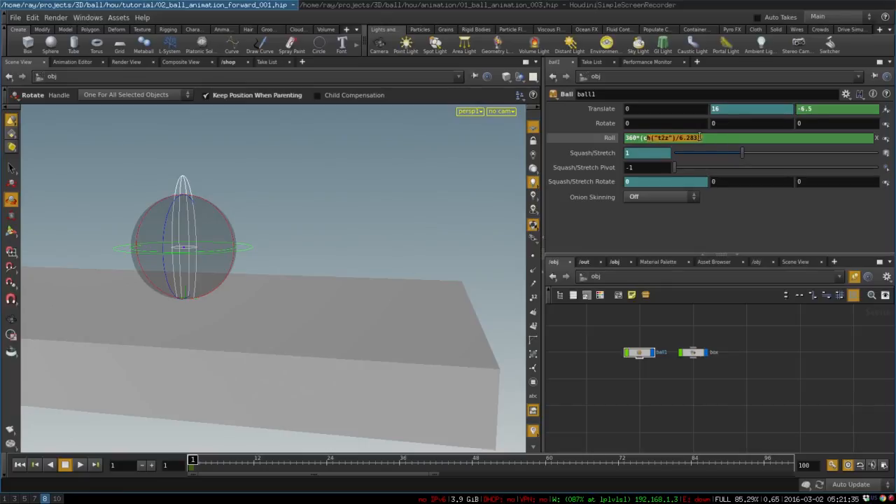
{"action": "key", "text": "Return"}
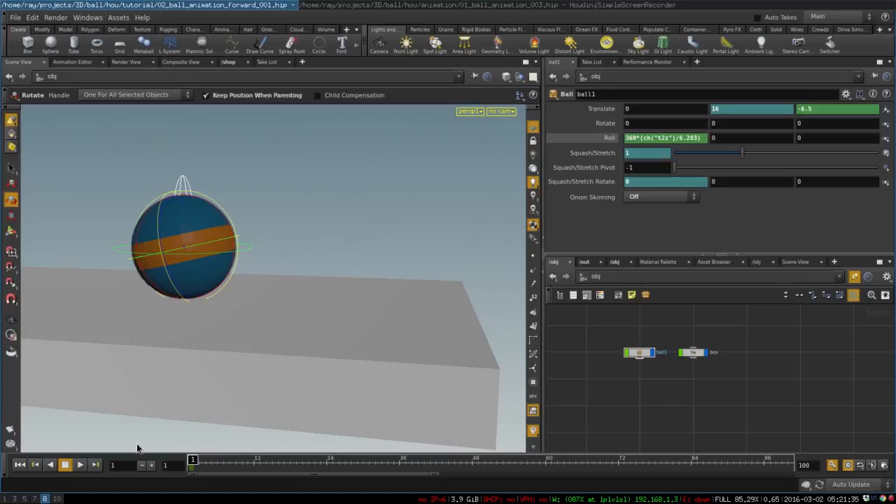
Step: Scrub the animation from frame 1 to frame 91 to check the ball's roll, and undo the accidental handle rotation
{"action": "mouse_move", "coordinate": [200, 459]}
{"action": "left_mouse_down"}
{"action": "mouse_move", "coordinate": [228, 459]}
{"action": "mouse_move", "coordinate": [190, 458]}
{"action": "mouse_move", "coordinate": [218, 459]}
{"action": "mouse_move", "coordinate": [244, 442]}
{"action": "mouse_move", "coordinate": [203, 451]}
{"action": "left_mouse_up"}
{"action": "key", "text": "space"}
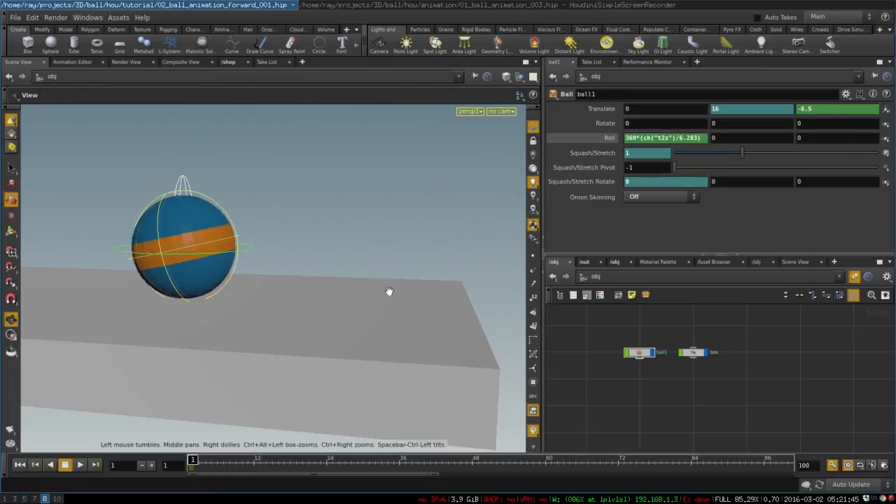
{"action": "right_click_drag", "start_coordinate": [315, 294], "coordinate": [312, 340]}
{"action": "left_click_drag", "start_coordinate": [312, 340], "coordinate": [164, 259]}
{"action": "middle_click_drag", "start_coordinate": [165, 259], "coordinate": [93, 224]}
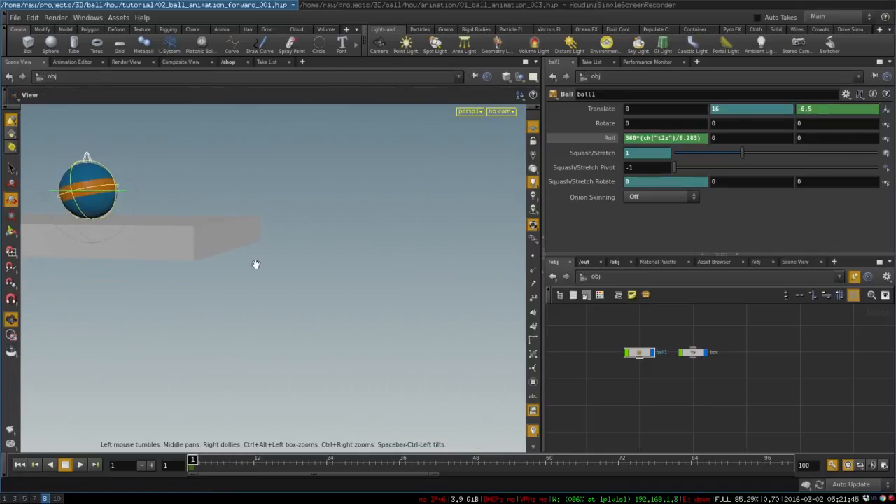
{"action": "right_click_drag", "start_coordinate": [257, 264], "coordinate": [166, 332]}
{"action": "middle_click_drag", "start_coordinate": [337, 373], "coordinate": [247, 266]}
{"action": "right_click_drag", "start_coordinate": [371, 299], "coordinate": [226, 305]}
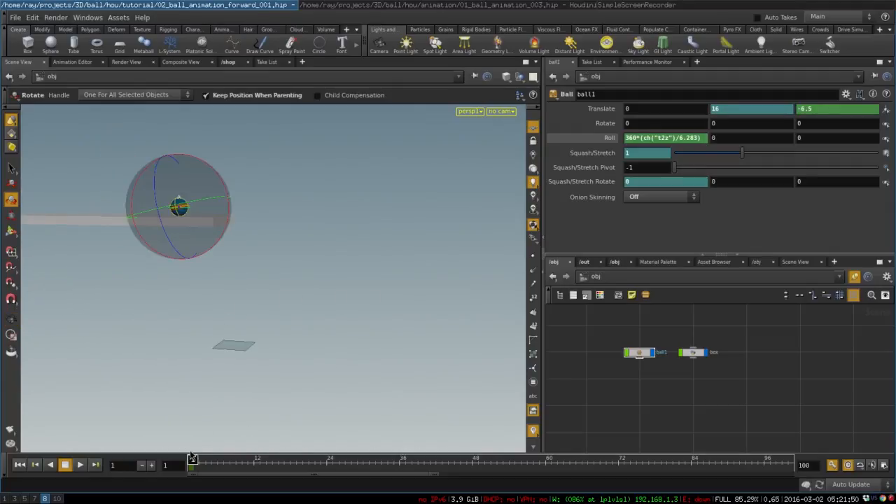
{"action": "left_click_drag", "start_coordinate": [192, 460], "coordinate": [528, 482]}
{"action": "middle_click_drag", "start_coordinate": [426, 376], "coordinate": [231, 319]}
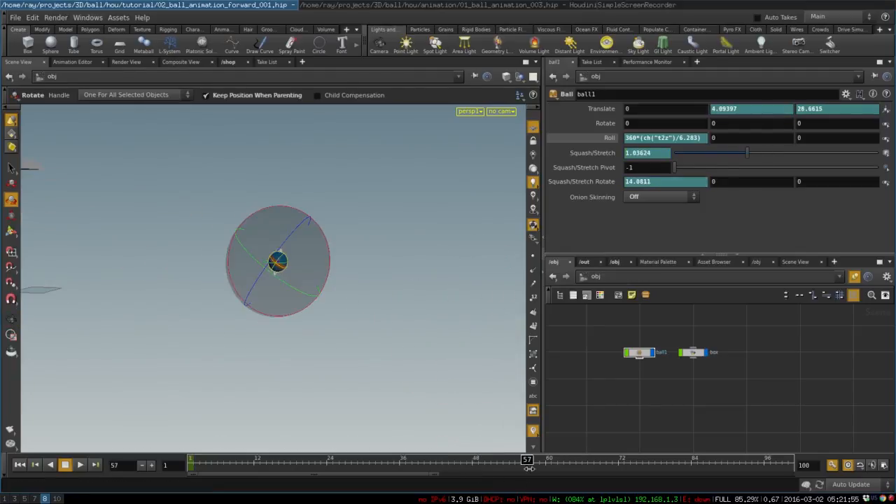
{"action": "left_click_drag", "start_coordinate": [528, 469], "coordinate": [734, 468]}
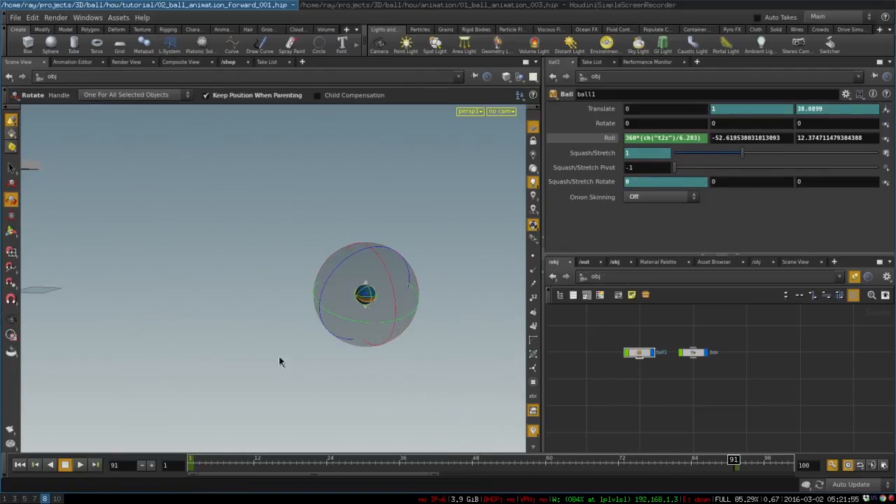
{"action": "key", "text": "ctrl+z"}
Step: Examine the ball's stripe up close while scrubbing back from frame 91 to frame 78
{"action": "right_click_drag", "start_coordinate": [259, 347], "coordinate": [430, 316], "text": "alt"}
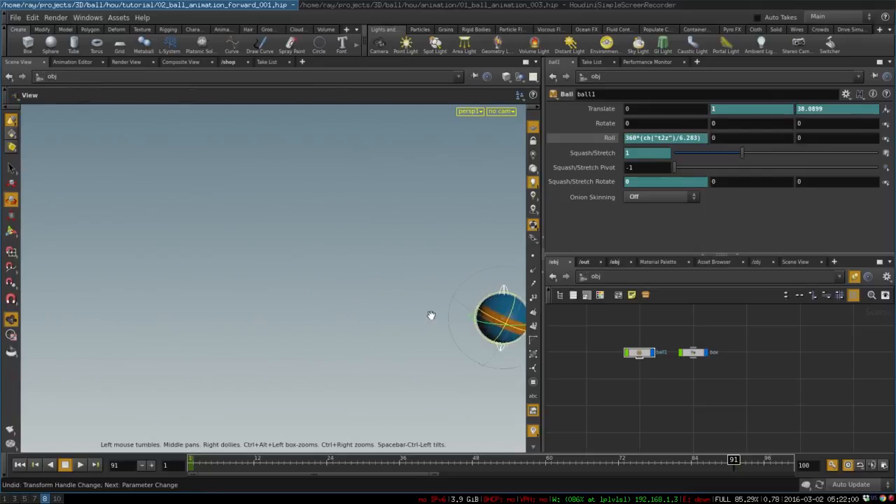
{"action": "middle_click_drag", "start_coordinate": [430, 315], "coordinate": [195, 252], "text": "alt"}
{"action": "right_click_drag", "start_coordinate": [195, 252], "coordinate": [427, 254], "text": "alt"}
{"action": "middle_click_drag", "start_coordinate": [388, 282], "coordinate": [243, 271], "text": "alt"}
{"action": "right_click_drag", "start_coordinate": [411, 316], "coordinate": [343, 331], "text": "alt"}
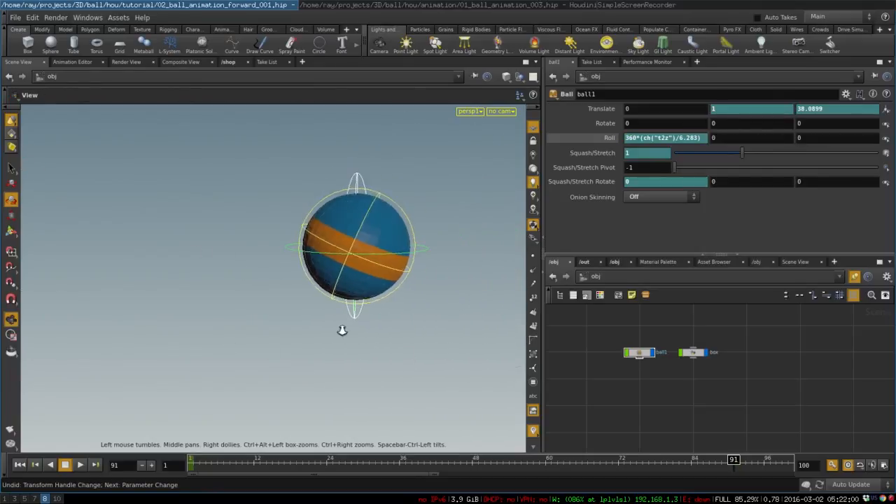
{"action": "left_click_drag", "start_coordinate": [733, 460], "coordinate": [653, 460]}
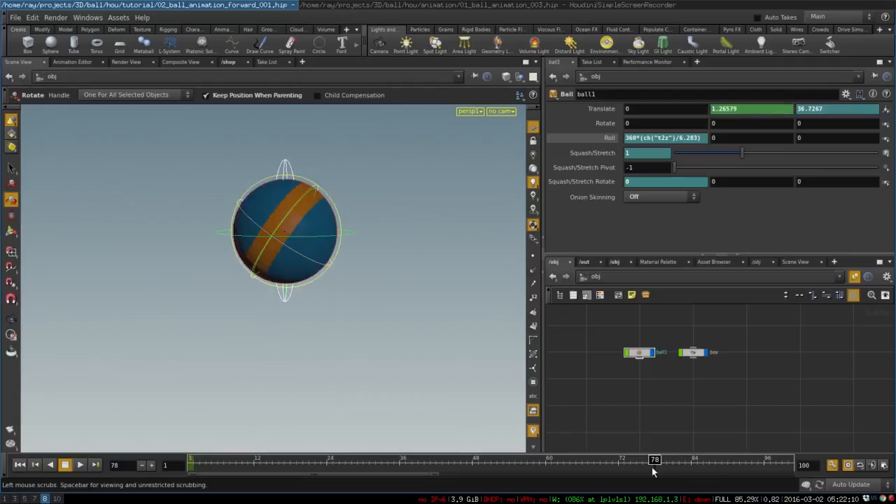
Step: Play the animation from frame 1 with the platform and the ball's whole path in view, and return to frame 1
{"action": "key", "text": "Escape"}
{"action": "right_click_drag", "start_coordinate": [408, 294], "coordinate": [70, 313]}
{"action": "right_click_drag", "start_coordinate": [336, 331], "coordinate": [164, 343]}
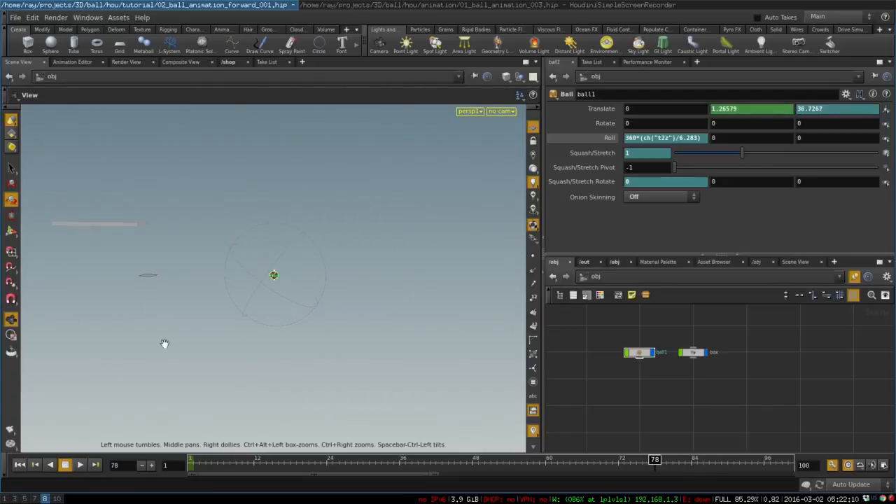
{"action": "middle_click_drag", "start_coordinate": [164, 344], "coordinate": [385, 325]}
{"action": "key", "text": "r"}
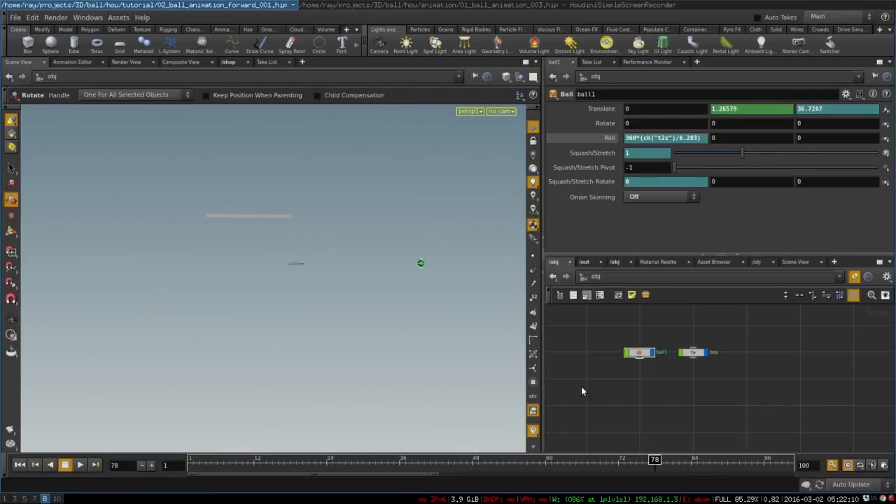
{"action": "left_click_drag", "start_coordinate": [661, 471], "coordinate": [89, 422]}
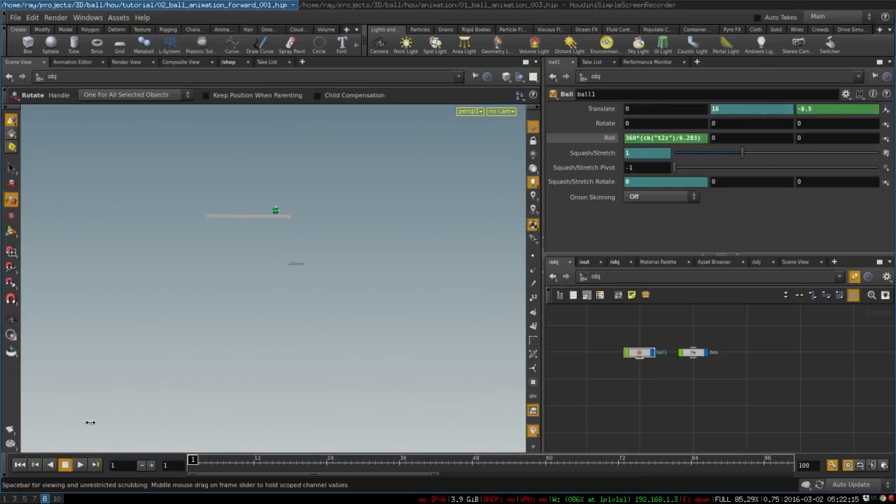
{"action": "key", "text": "Escape"}
{"action": "left_click_drag", "start_coordinate": [308, 306], "coordinate": [329, 371]}
{"action": "key", "text": "r"}
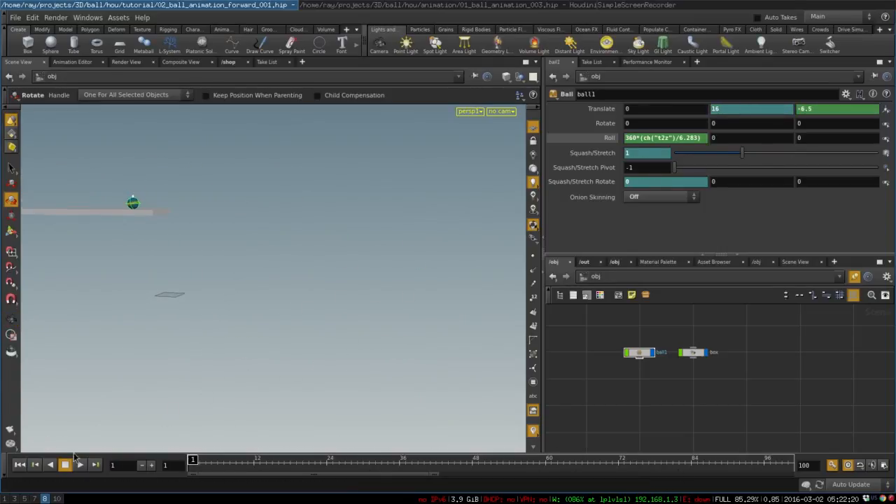
{"action": "left_click", "coordinate": [81, 467]}
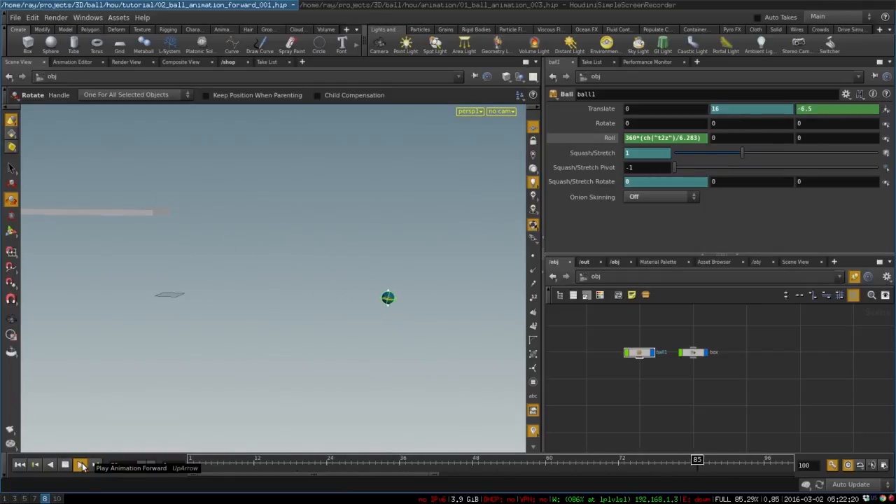
{"action": "left_click", "coordinate": [65, 465]}
{"action": "left_click", "coordinate": [20, 464]}
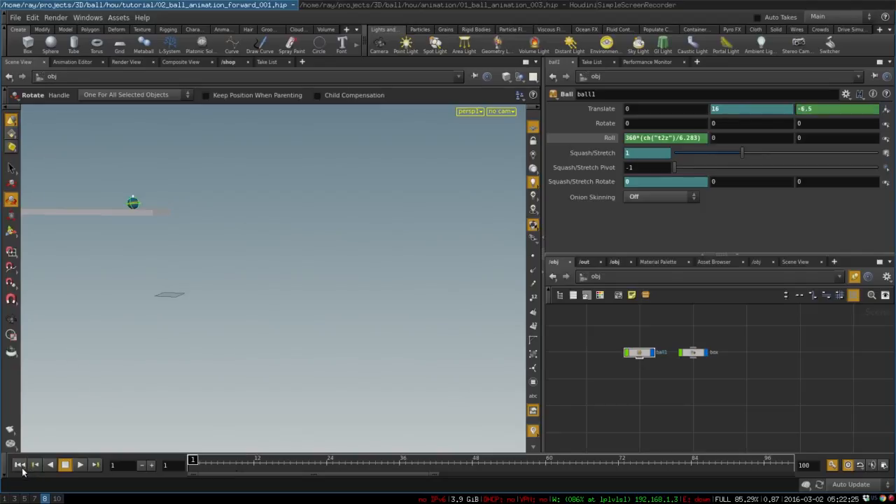
Step: Hide null objects in the viewport and scrub from frame 1 to frame 100 to view the ball without its controls
{"action": "right_click", "coordinate": [536, 239]}
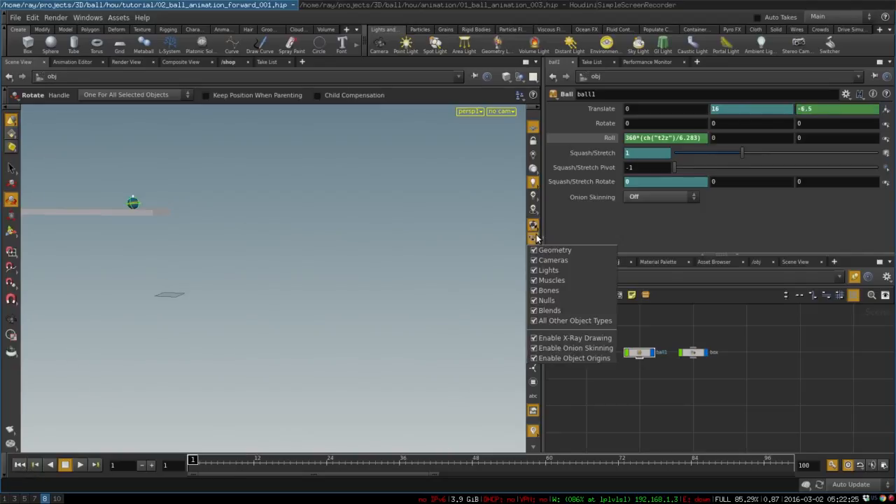
{"action": "left_click", "coordinate": [549, 301]}
{"action": "key", "text": "space"}
{"action": "left_click_drag", "start_coordinate": [224, 262], "coordinate": [309, 266]}
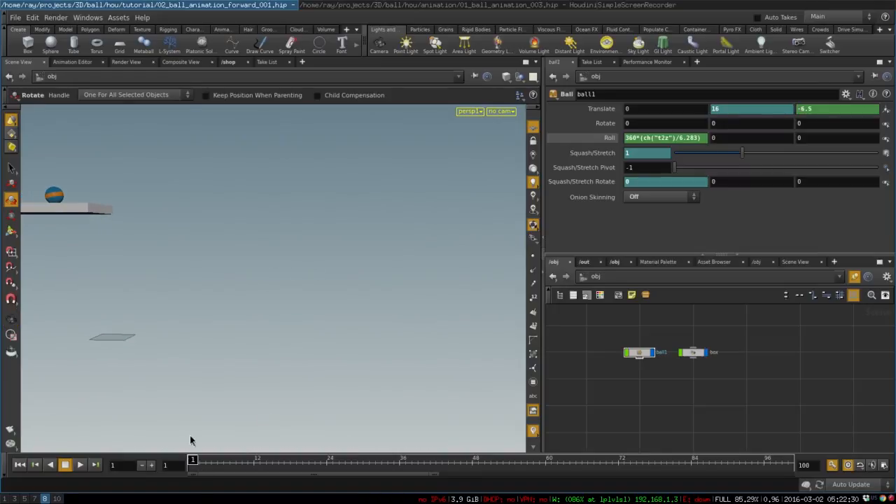
{"action": "left_click_drag", "start_coordinate": [192, 460], "coordinate": [868, 476]}
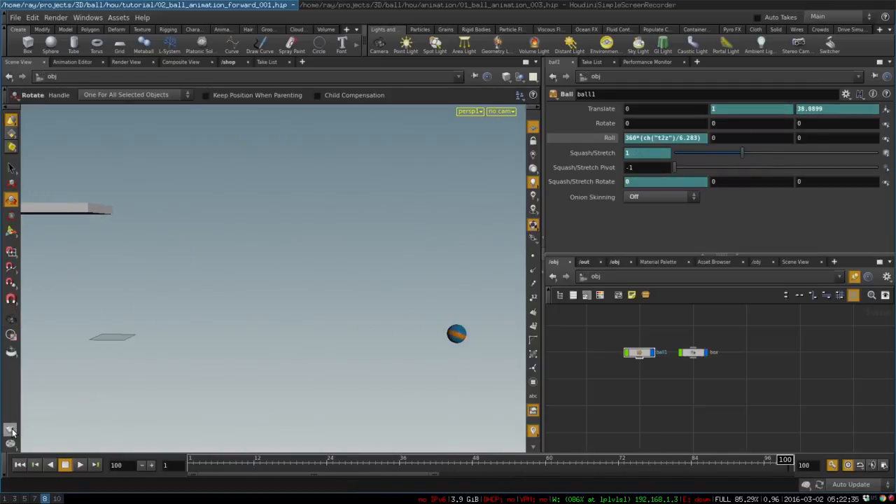
Step: Render a flipbook of the full frame range with the existing settings, play it back, and close the flipbook viewer
{"action": "right_click", "coordinate": [10, 432]}
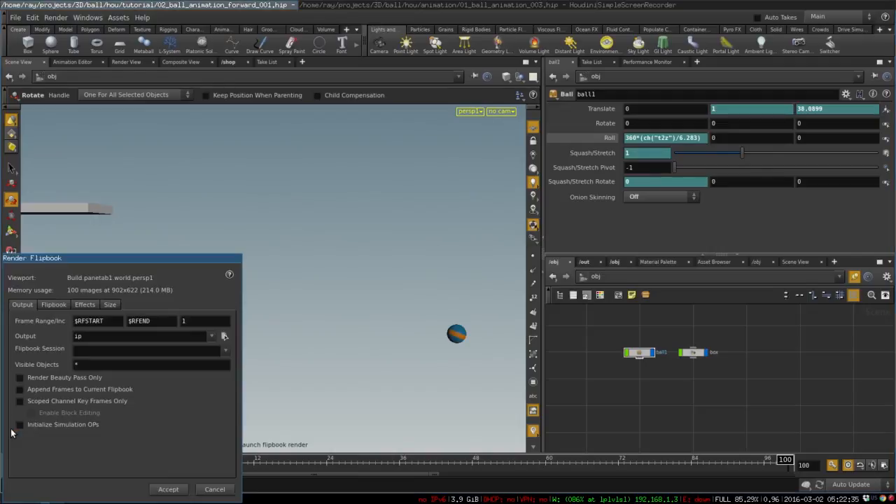
{"action": "left_click", "coordinate": [172, 489]}
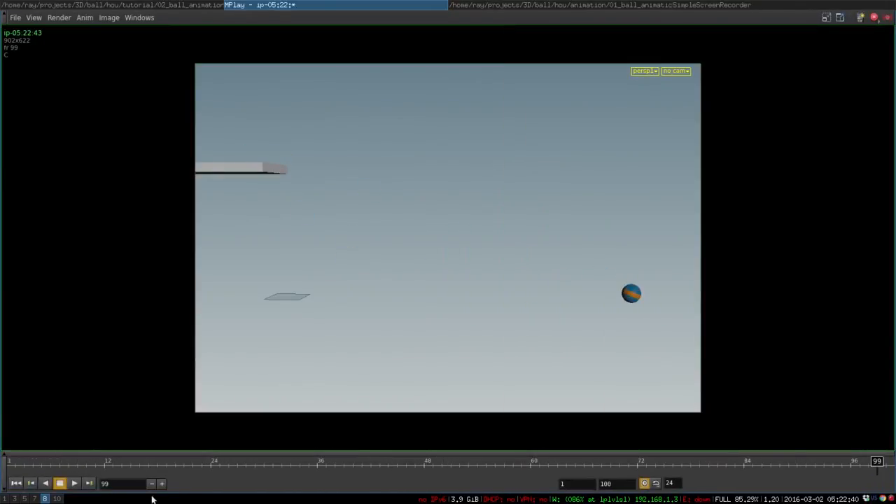
{"action": "left_click", "coordinate": [75, 484]}
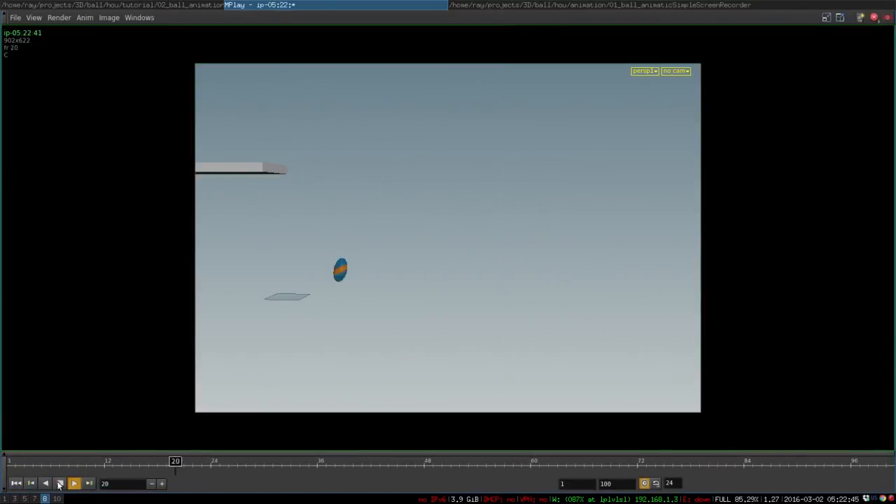
{"action": "left_click", "coordinate": [60, 482]}
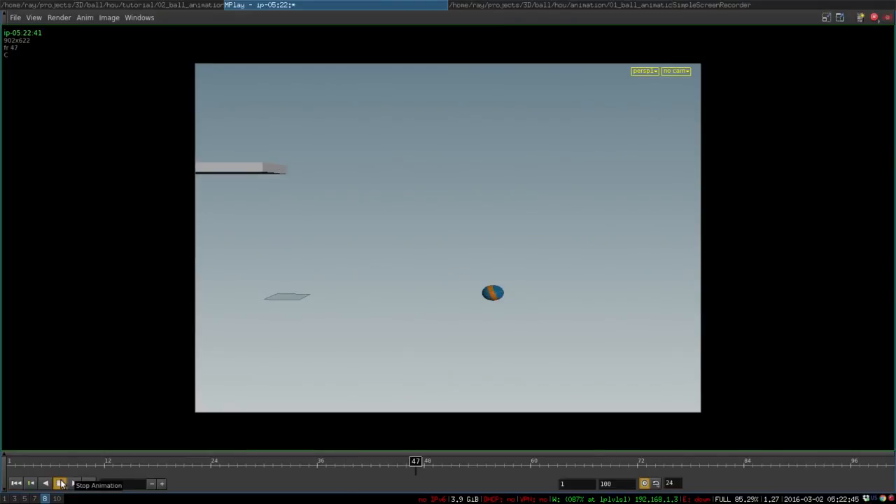
{"action": "key", "text": "super+shift+q"}
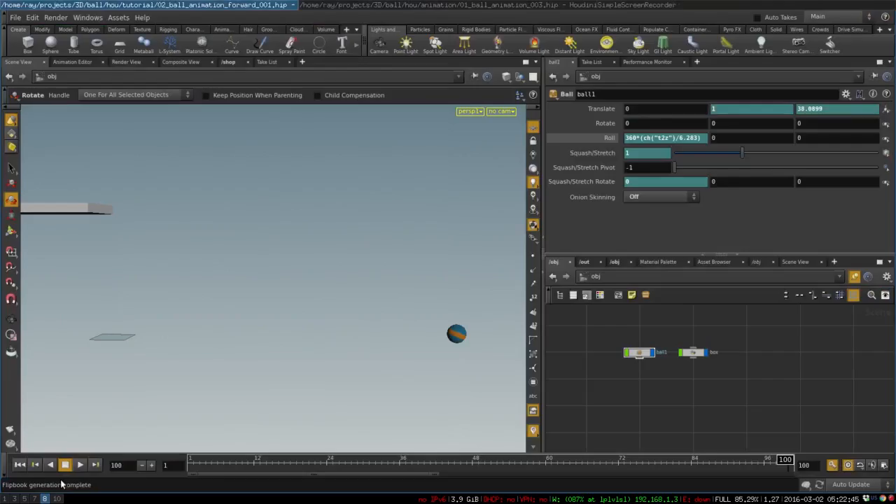
Step: Turn off real-time playback, return to frame 1, and render a new flipbook to review the rolling ball
{"action": "left_click", "coordinate": [847, 465]}
{"action": "left_click_drag", "start_coordinate": [256, 463], "coordinate": [154, 458]}
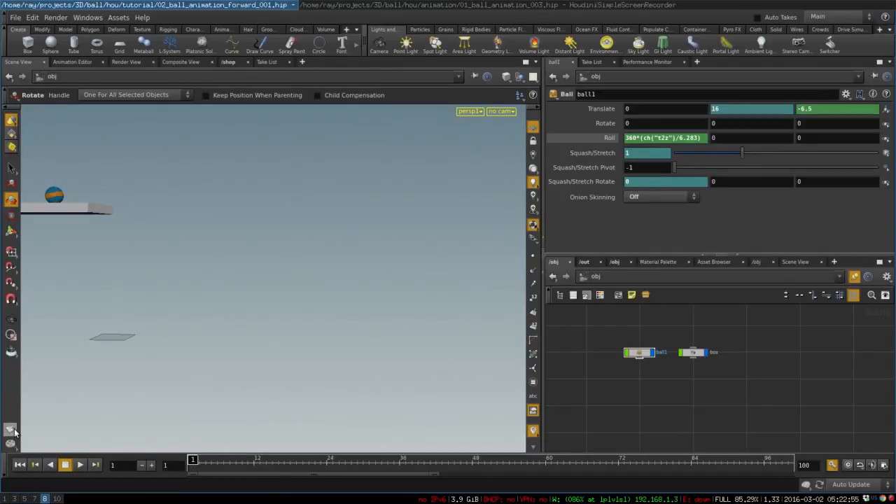
{"action": "left_click", "coordinate": [14, 429]}
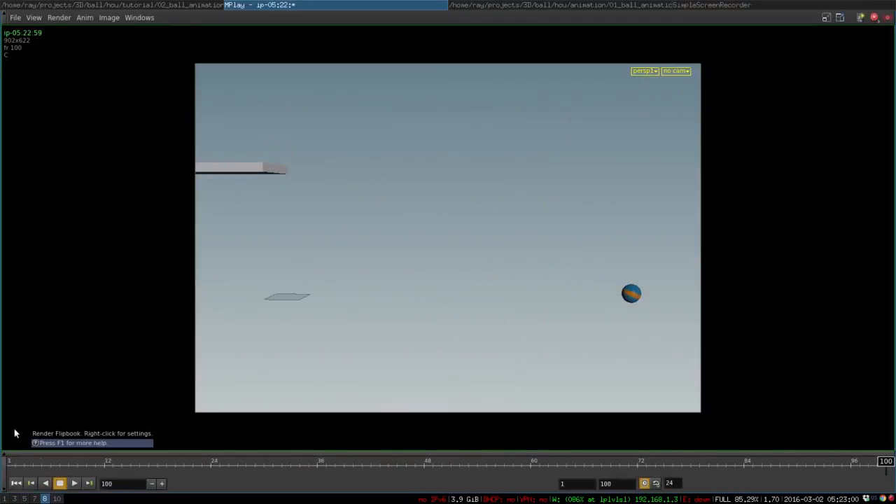
{"action": "left_click", "coordinate": [75, 487]}
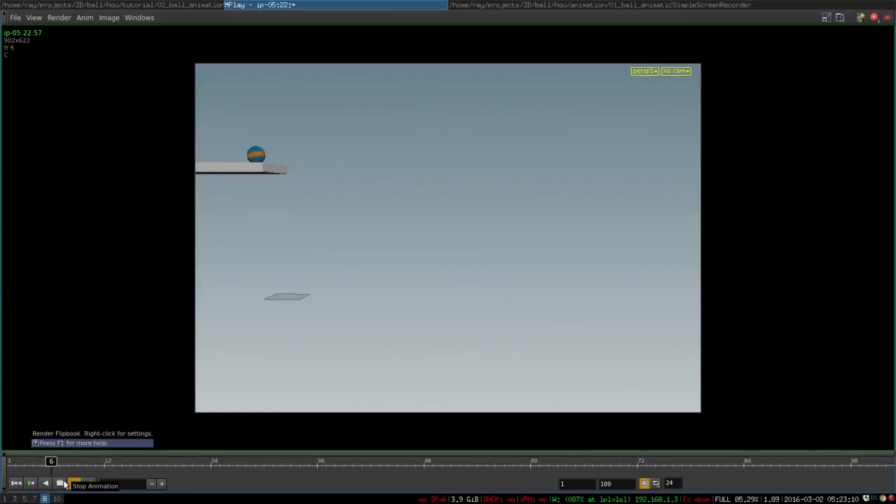
{"action": "left_click", "coordinate": [61, 484]}
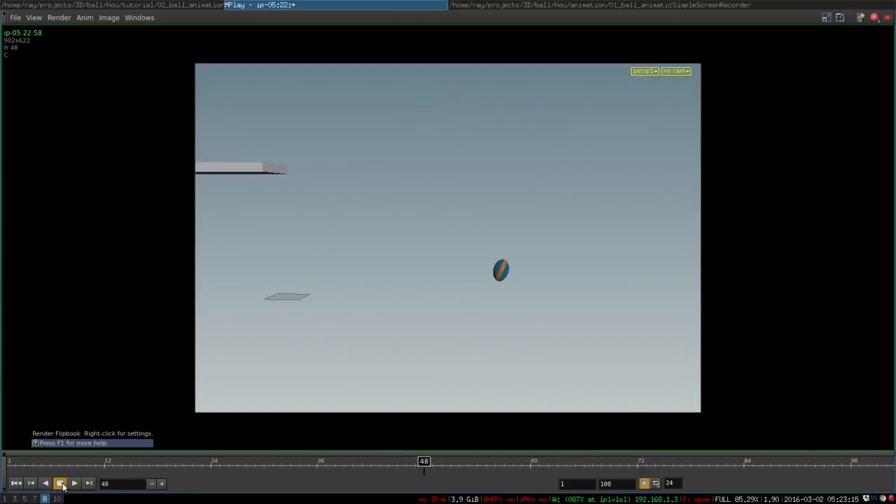